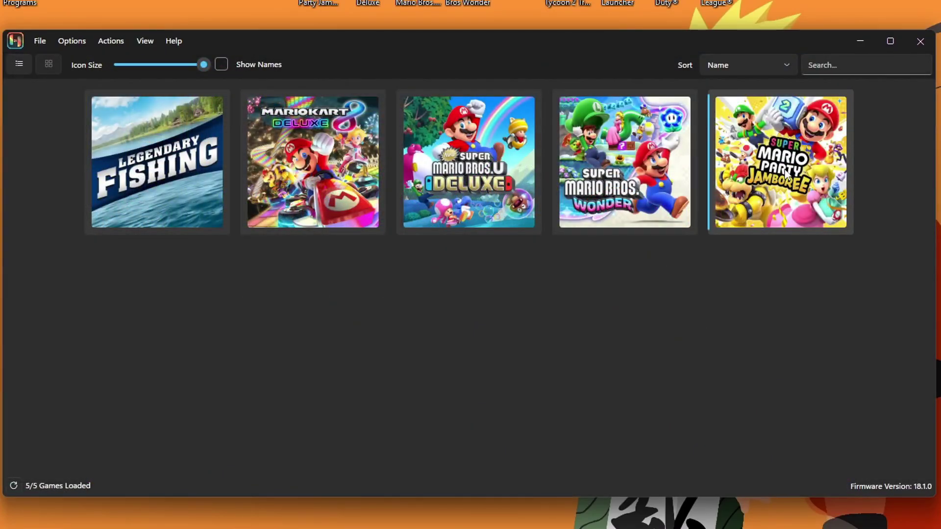
{"action": "double_click", "coordinate": [793, 195]}
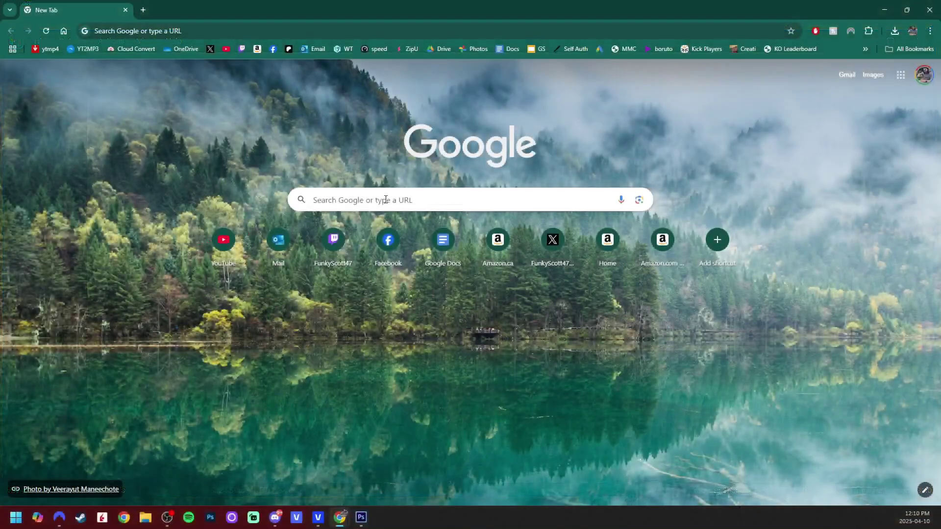
- Search Google for "ryubing" and open the Ryubing GitHub page from the results
{"action": "left_click", "coordinate": [381, 201]}
{"action": "type", "text": "ryubing"}
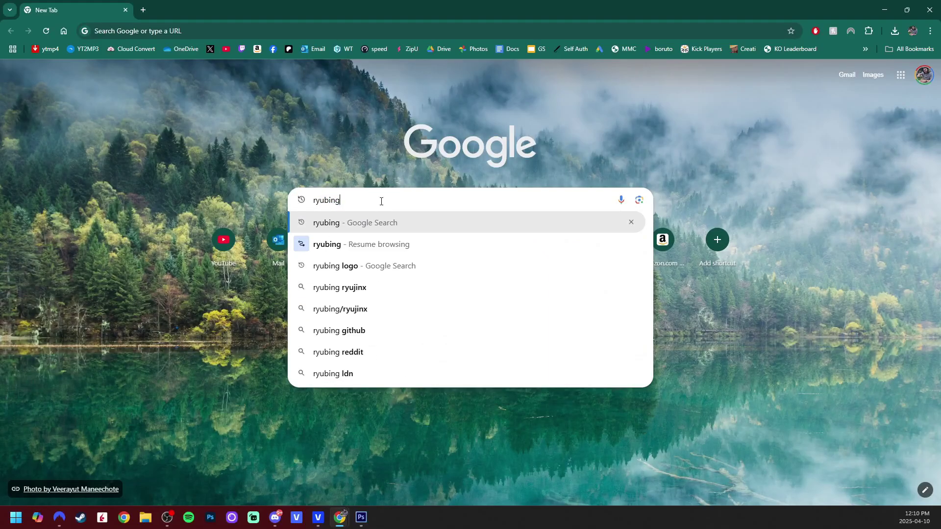
{"action": "key", "text": "Return"}
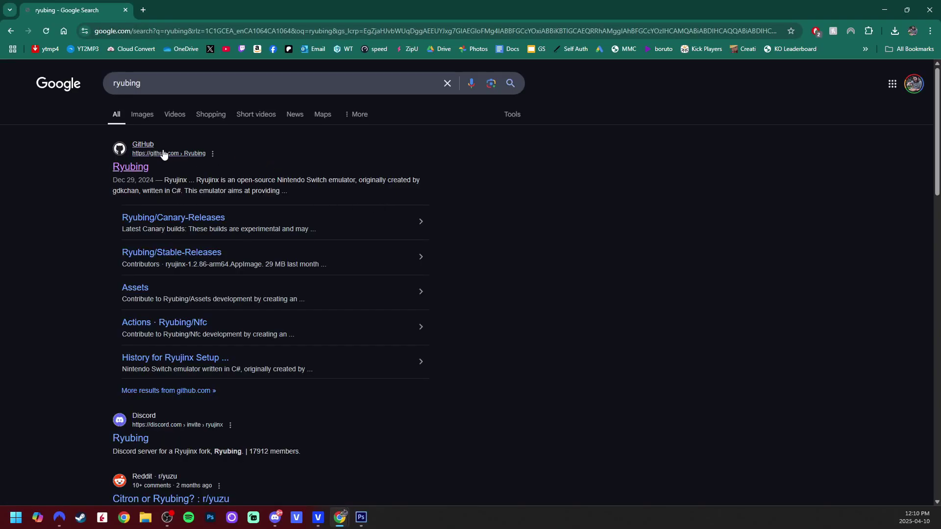
{"action": "left_click", "coordinate": [130, 167]}
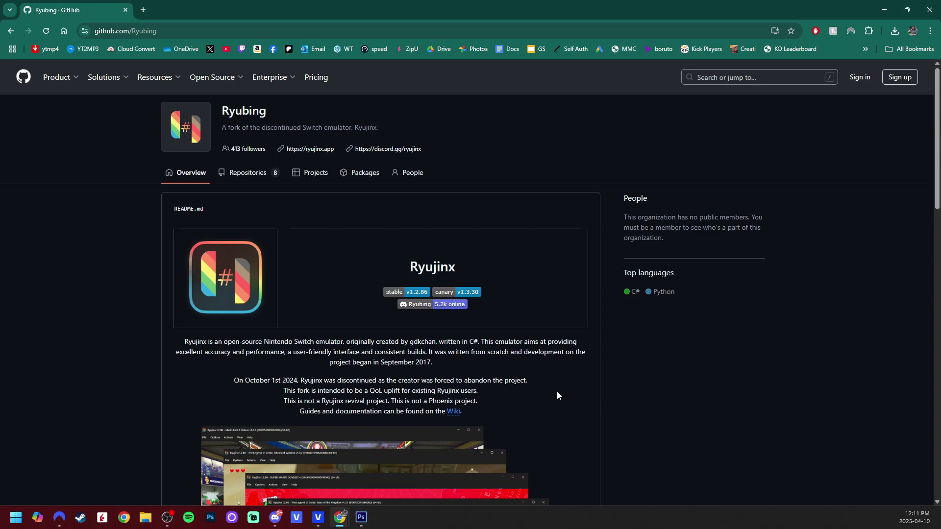
- Open the Stable-Releases repository of Ryubing and go to its latest release, 1.2.86
{"action": "scroll", "coordinate": [588, 382], "scroll_direction": "down", "scroll_amount": 5}
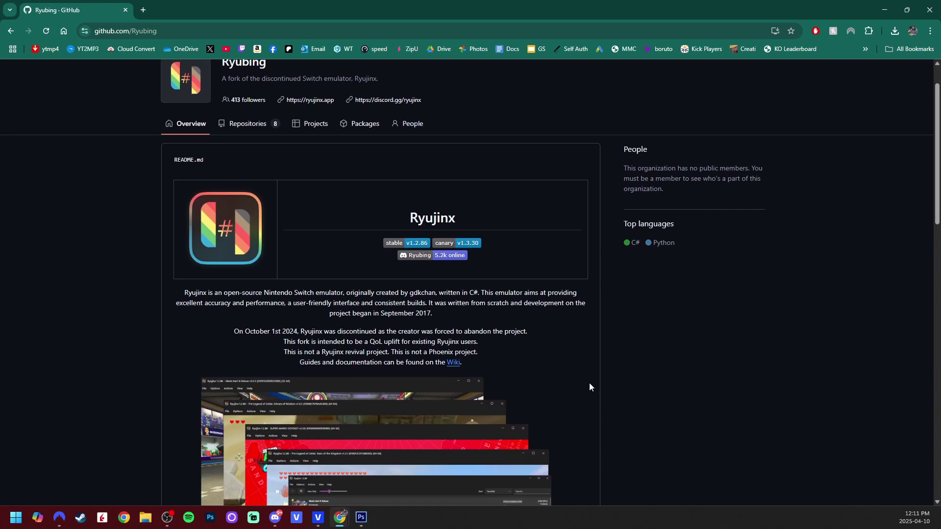
{"action": "scroll", "coordinate": [589, 383], "scroll_direction": "down", "scroll_amount": 7}
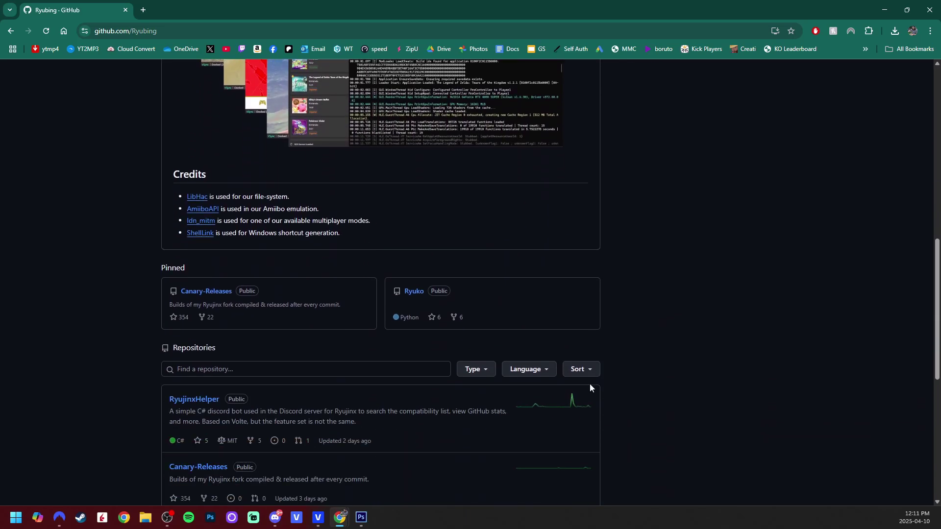
{"action": "scroll", "coordinate": [528, 390], "scroll_direction": "down", "scroll_amount": 5}
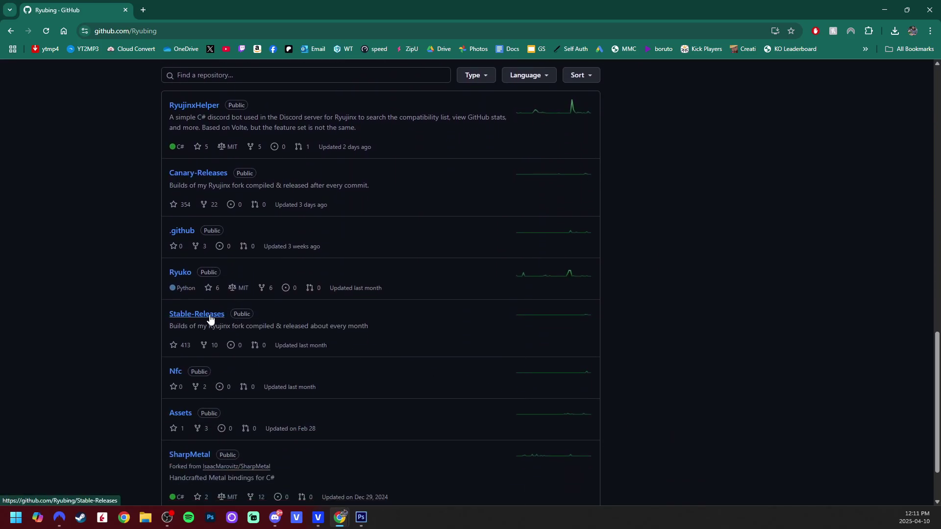
{"action": "left_click", "coordinate": [223, 321]}
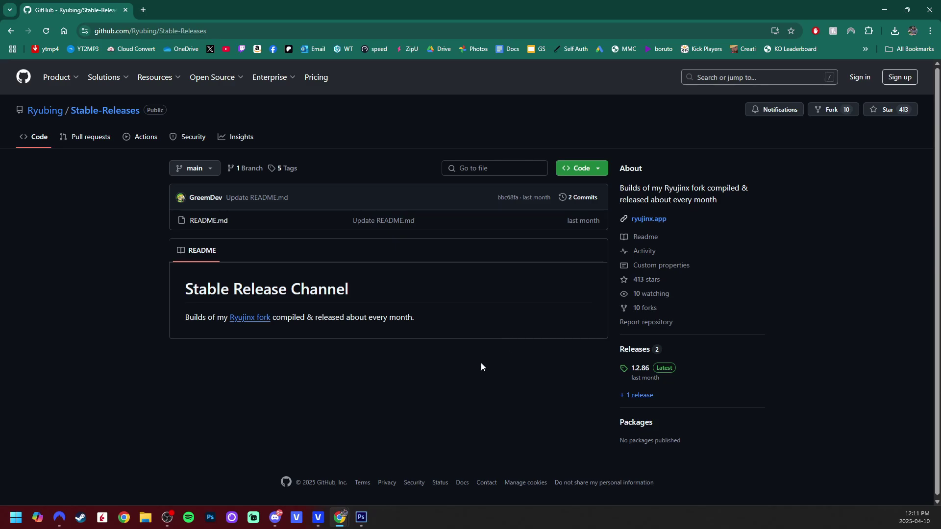
{"action": "left_click", "coordinate": [646, 374]}
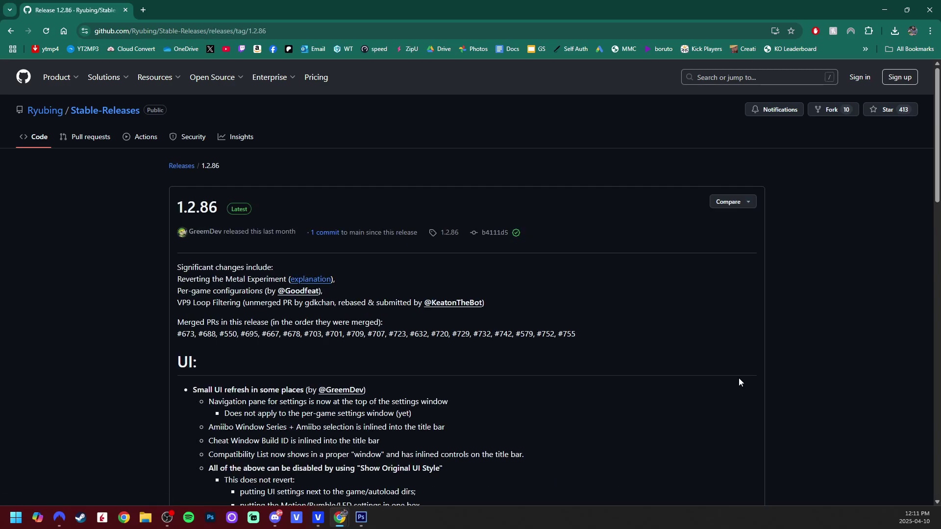
- Look through the 1.2.86 release notes and download ryujinx-1.2.86-win_x64.zip from the release assets
{"action": "scroll", "coordinate": [628, 306], "scroll_direction": "down", "scroll_amount": 8}
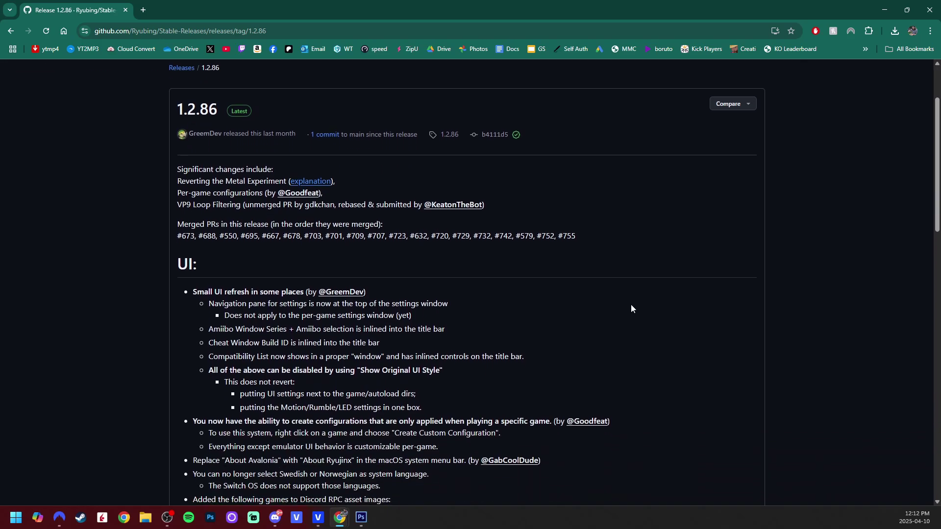
{"action": "scroll", "coordinate": [630, 309], "scroll_direction": "down", "scroll_amount": 2}
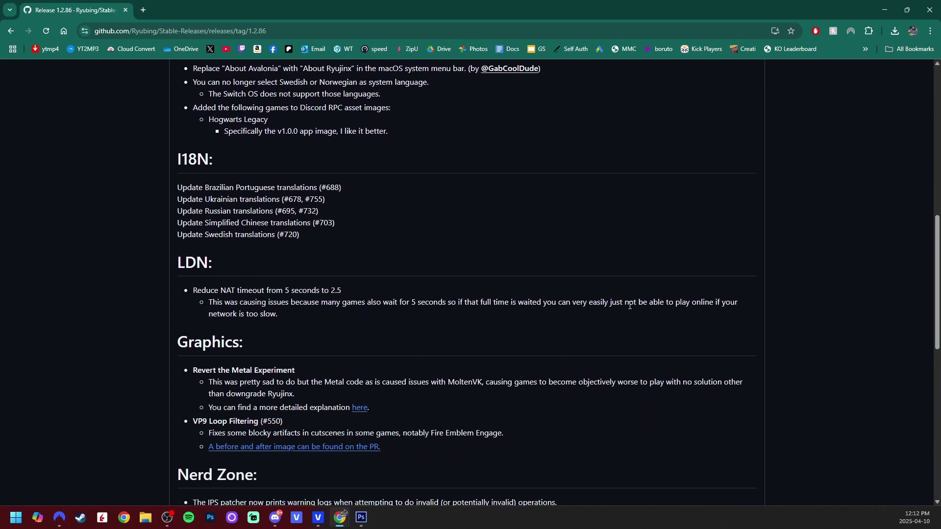
{"action": "scroll", "coordinate": [630, 304], "scroll_direction": "down", "scroll_amount": 4}
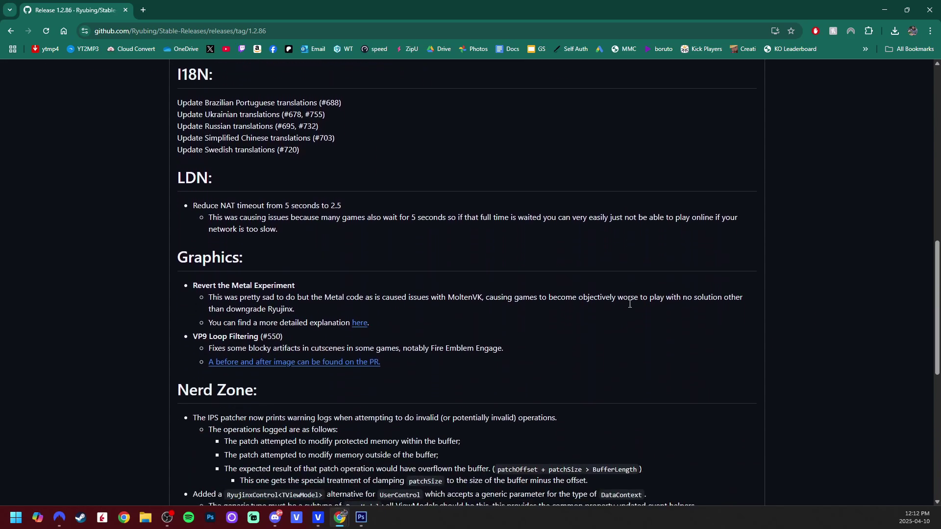
{"action": "scroll", "coordinate": [629, 317], "scroll_direction": "up", "scroll_amount": 4}
{"action": "scroll", "coordinate": [629, 318], "scroll_direction": "up", "scroll_amount": 5}
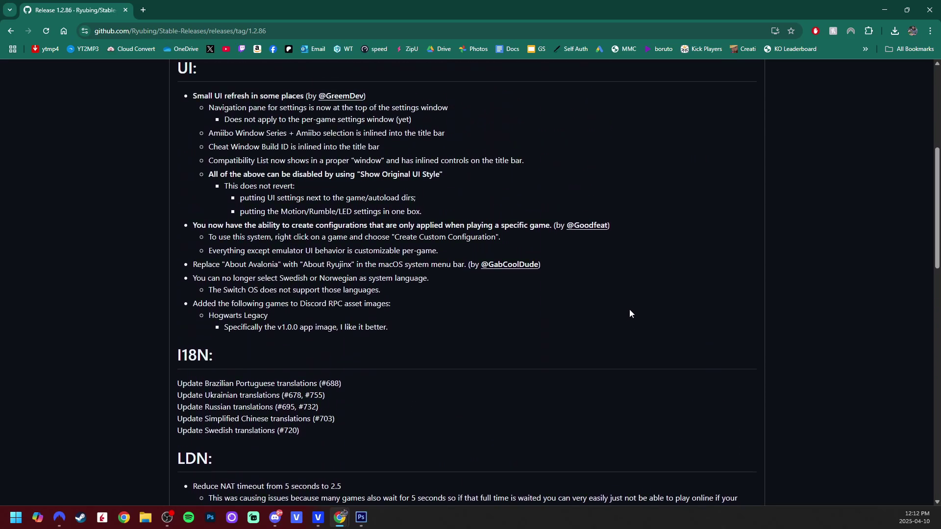
{"action": "scroll", "coordinate": [644, 316], "scroll_direction": "up", "scroll_amount": 3}
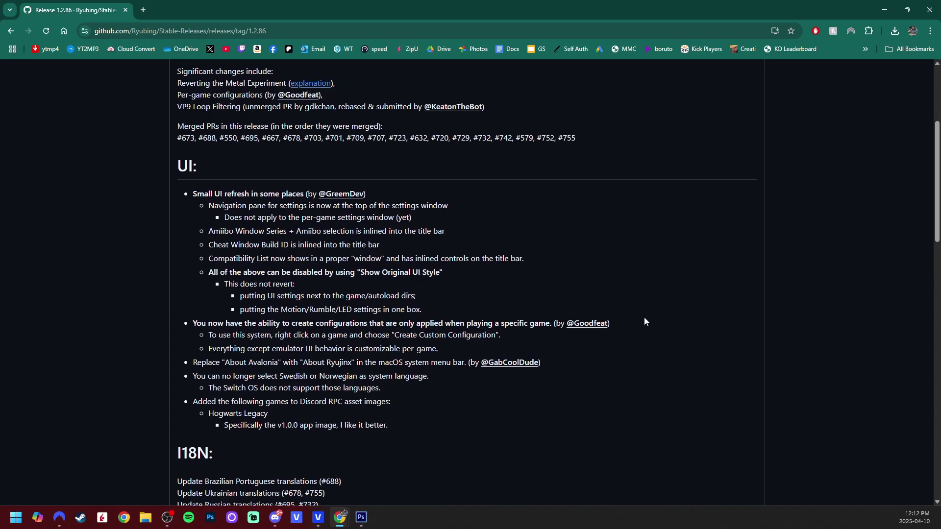
{"action": "scroll", "coordinate": [646, 320], "scroll_direction": "down", "scroll_amount": 12}
{"action": "scroll", "coordinate": [649, 328], "scroll_direction": "down", "scroll_amount": 8}
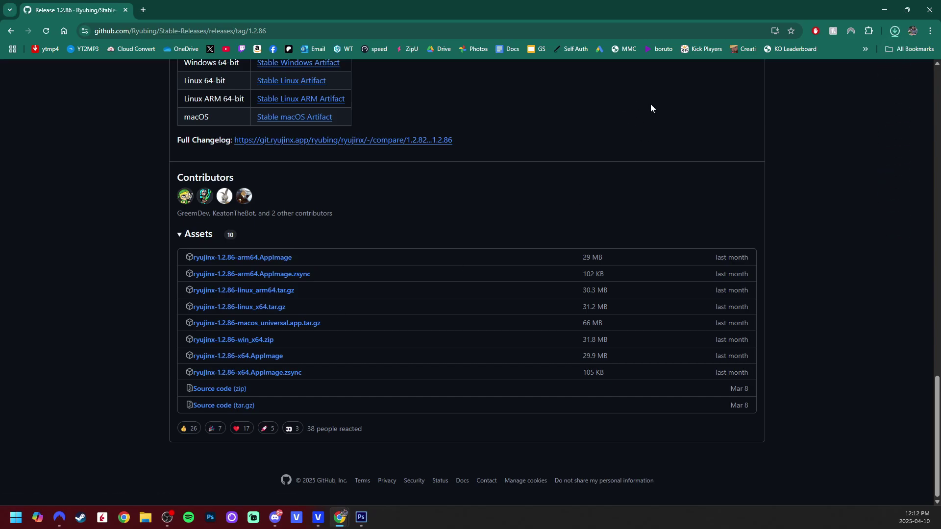
- In File Explorer, extract ryujinx-1.2.86-win_x64.zip into a folder of the same name in Downloads and close the extracted folder's window
{"action": "left_click", "coordinate": [884, 9]}
{"action": "left_click", "coordinate": [146, 518]}
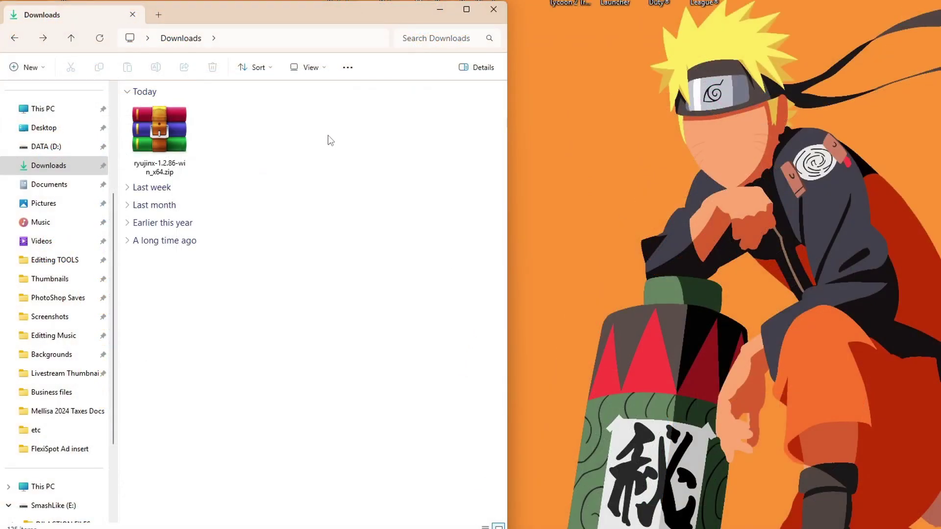
{"action": "left_click", "coordinate": [172, 138]}
{"action": "right_click", "coordinate": [173, 138]}
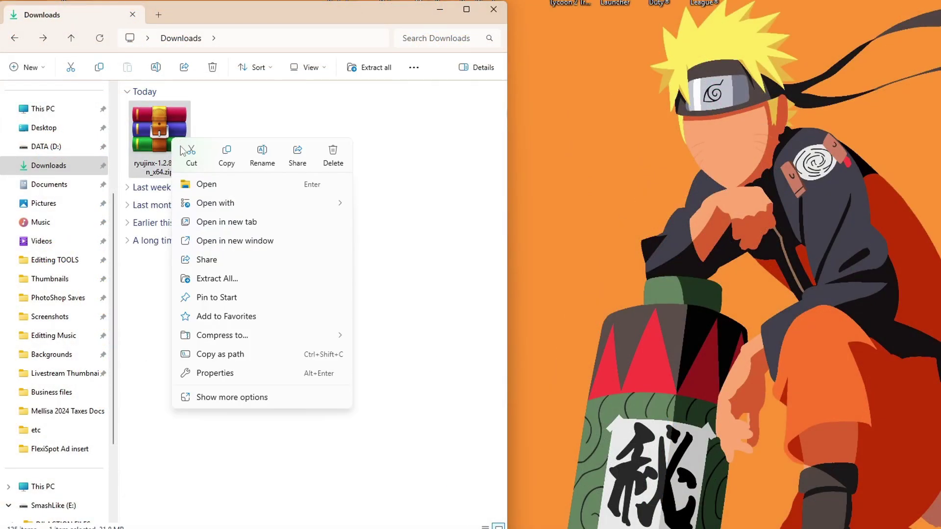
{"action": "left_click", "coordinate": [224, 279]}
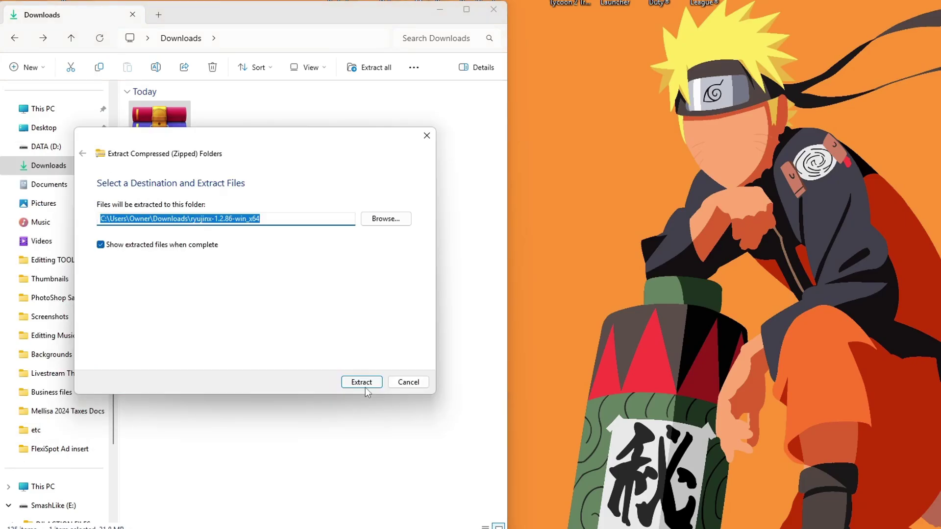
{"action": "left_click", "coordinate": [365, 383]}
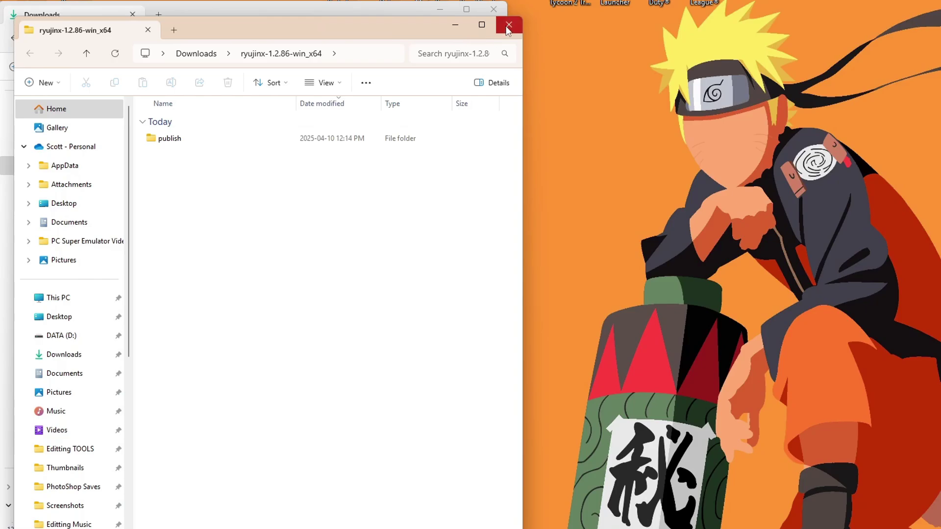
{"action": "left_click", "coordinate": [509, 25]}
- Copy the publish folder from inside ryujinx-1.2.86-win_x64.zip into the emulators folder on the SmashLike (E:) drive
{"action": "left_click", "coordinate": [216, 154]}
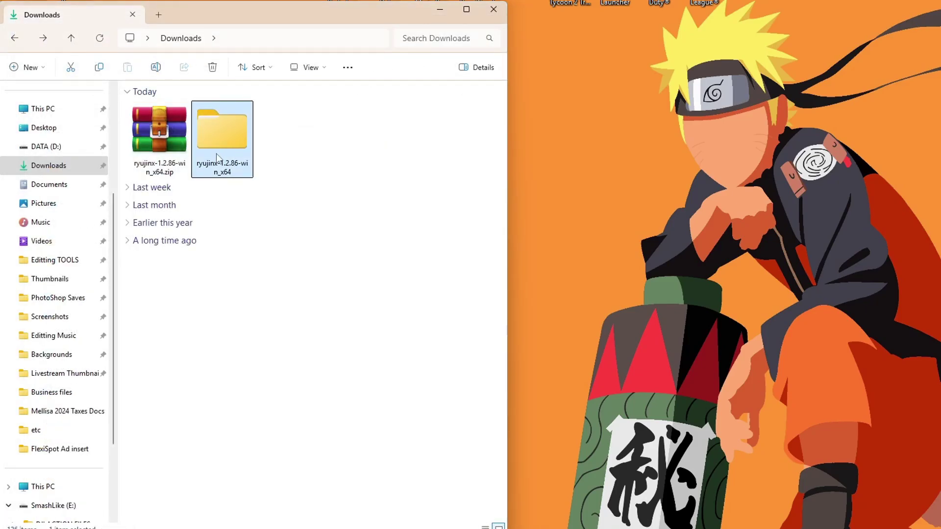
{"action": "left_click", "coordinate": [157, 140]}
{"action": "double_click", "coordinate": [166, 149]}
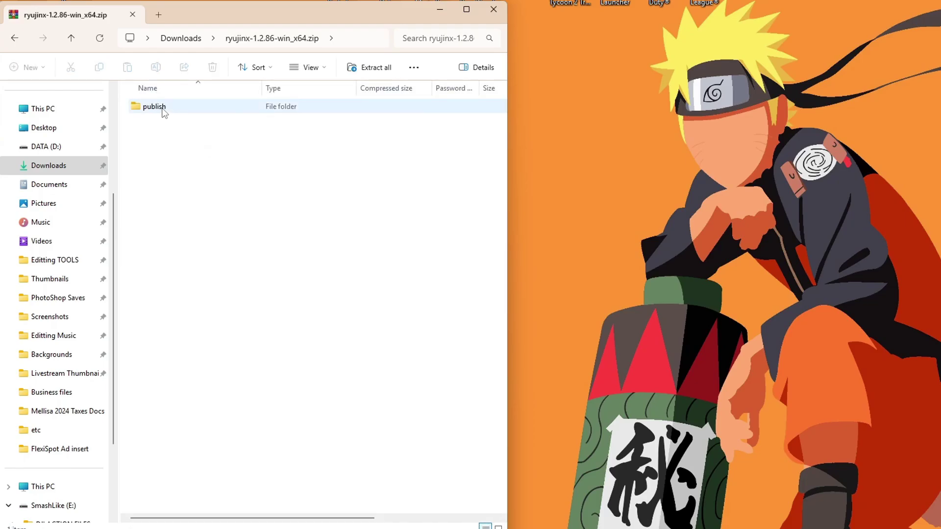
{"action": "left_click", "coordinate": [149, 109]}
{"action": "left_click_drag", "start_coordinate": [149, 111], "coordinate": [211, 118]}
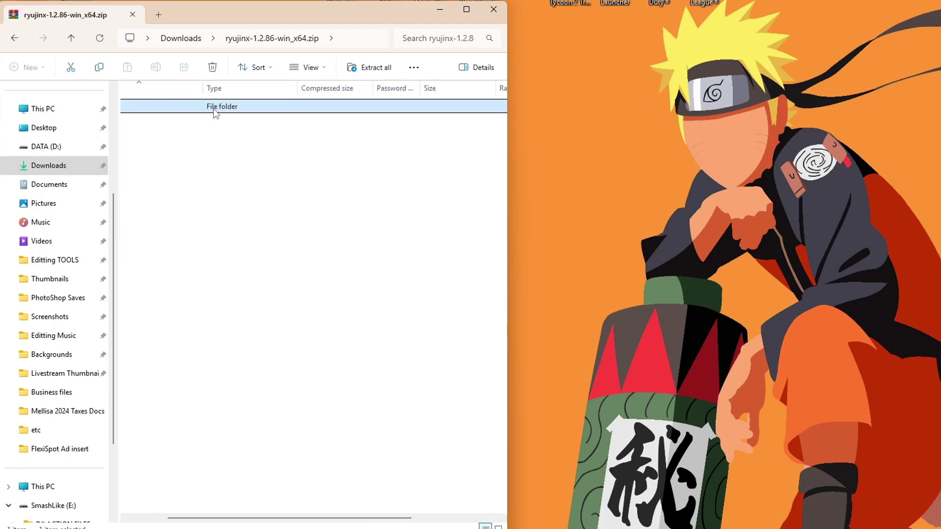
{"action": "left_click_drag", "start_coordinate": [251, 19], "coordinate": [792, 16]}
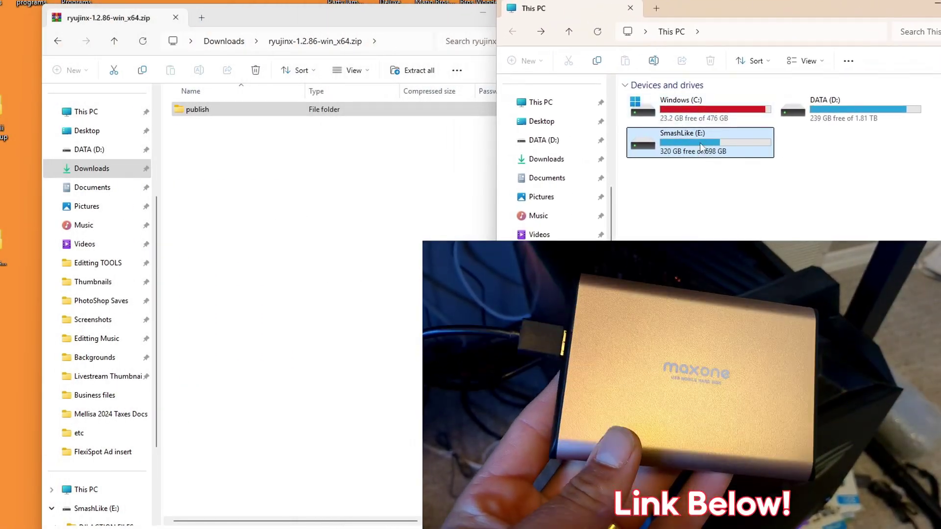
{"action": "double_click", "coordinate": [700, 142]}
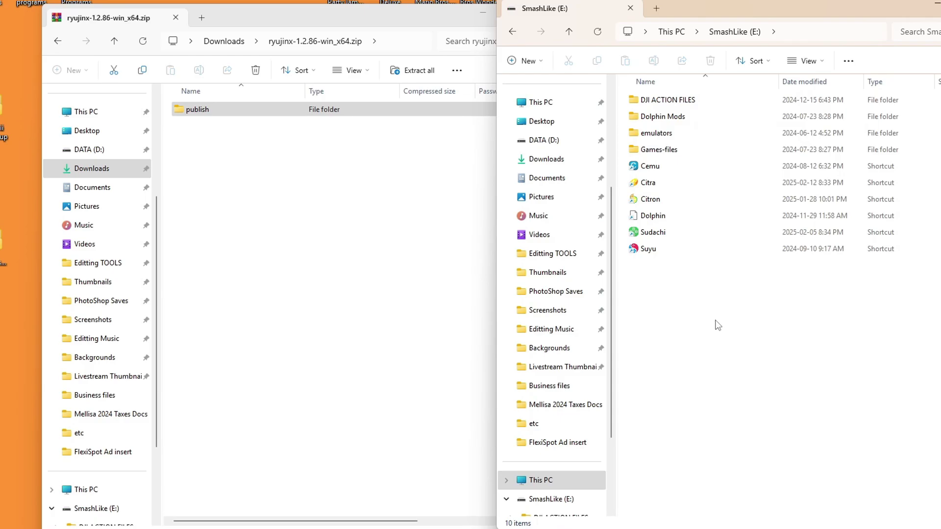
{"action": "double_click", "coordinate": [684, 138]}
{"action": "left_click", "coordinate": [194, 111]}
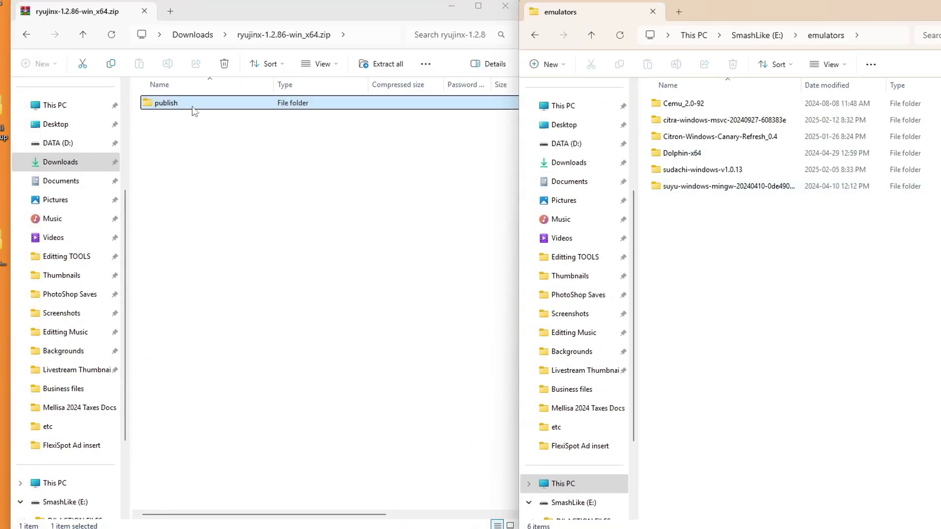
{"action": "left_click_drag", "start_coordinate": [165, 105], "coordinate": [744, 282]}
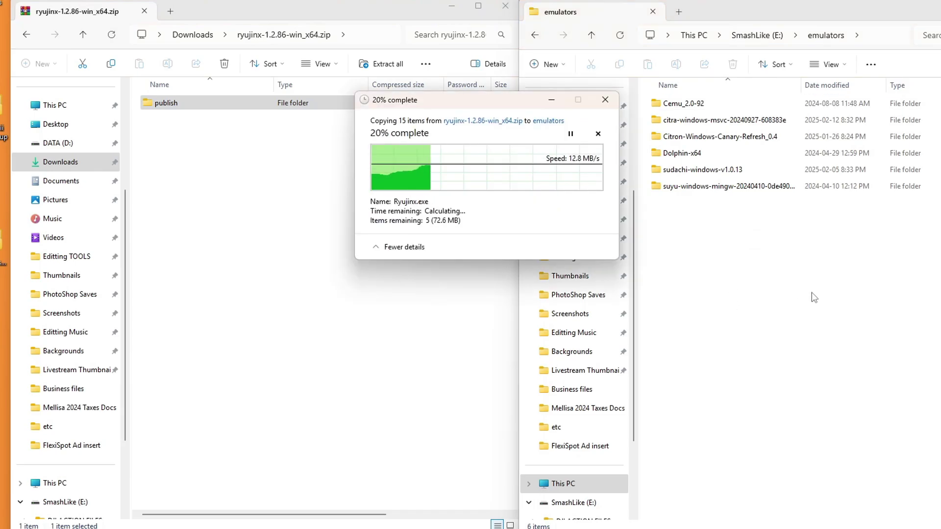
- Delete the ryujinx-1.2.86-win_x64.zip archive from Downloads and close the Downloads window
{"action": "key", "text": "alt+Left"}
{"action": "key", "text": "Delete"}
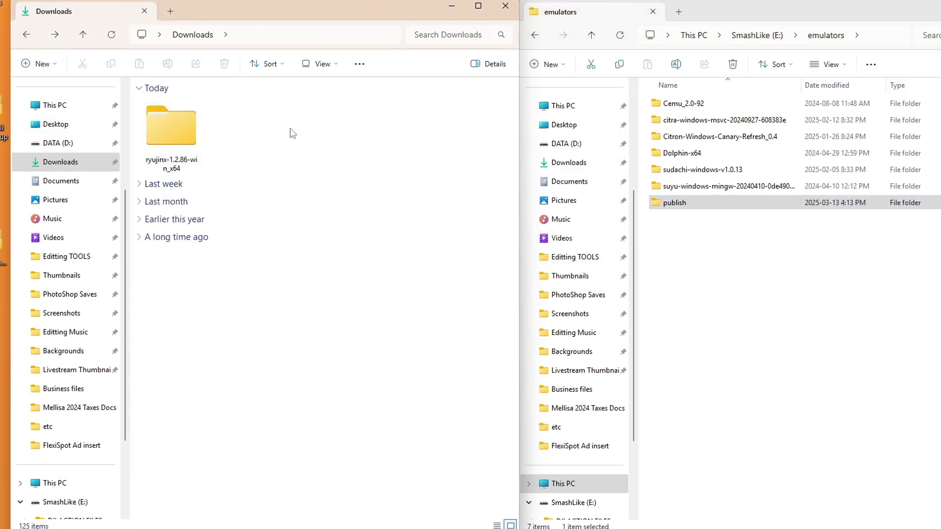
{"action": "left_click", "coordinate": [199, 140]}
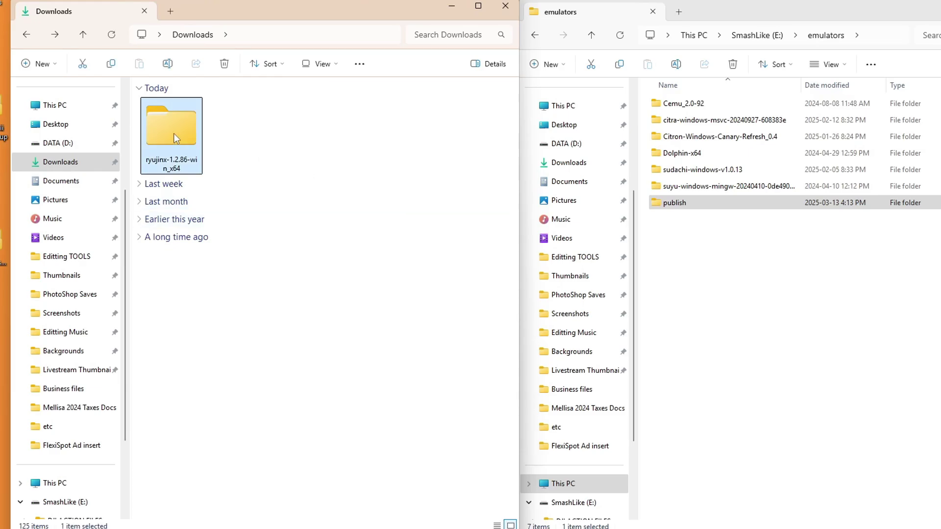
{"action": "left_click", "coordinate": [505, 5]}
- Move the emulators window to the middle of the desktop and open the publish folder
{"action": "left_click_drag", "start_coordinate": [820, 7], "coordinate": [511, 10]}
{"action": "left_click", "coordinate": [483, 305]}
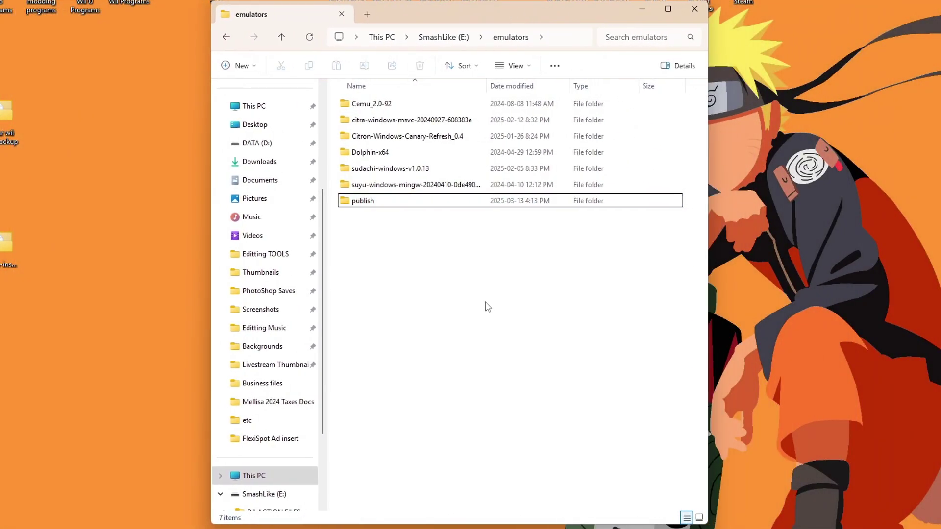
{"action": "double_click", "coordinate": [375, 203]}
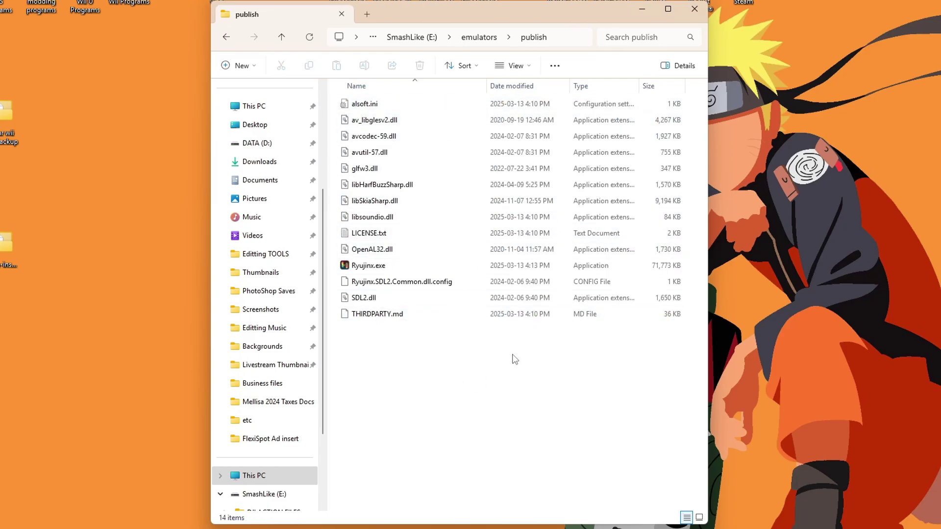
- Create a shortcut to Ryujinx.exe inside the publish folder
{"action": "left_click", "coordinate": [381, 267]}
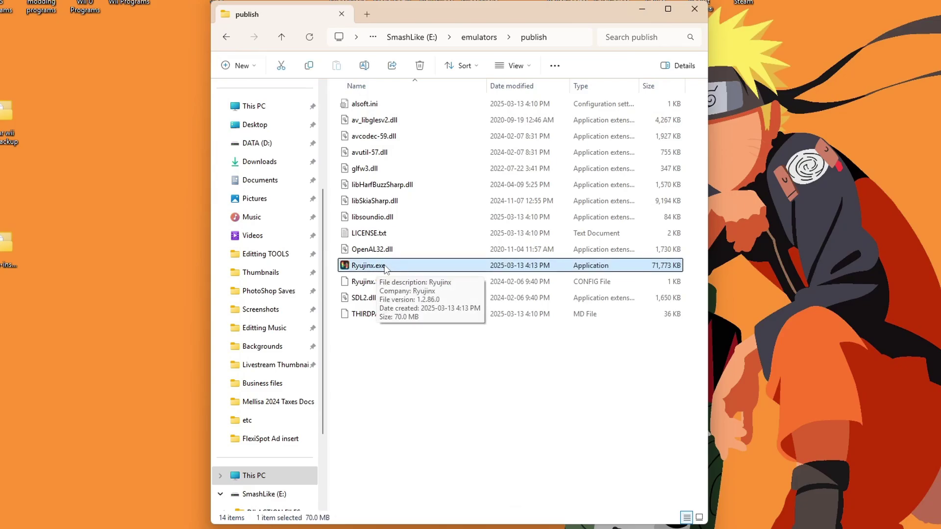
{"action": "right_click", "coordinate": [384, 266]}
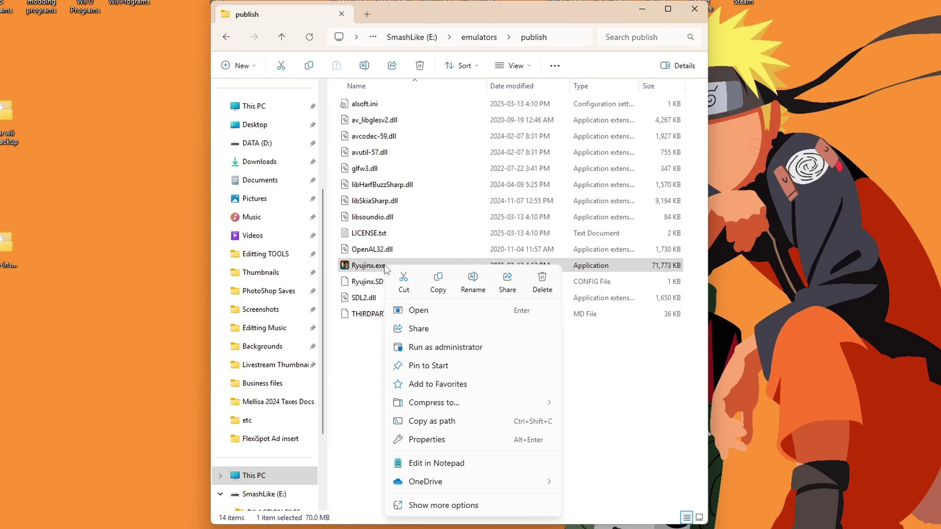
{"action": "left_click", "coordinate": [439, 508]}
{"action": "left_click", "coordinate": [440, 216]}
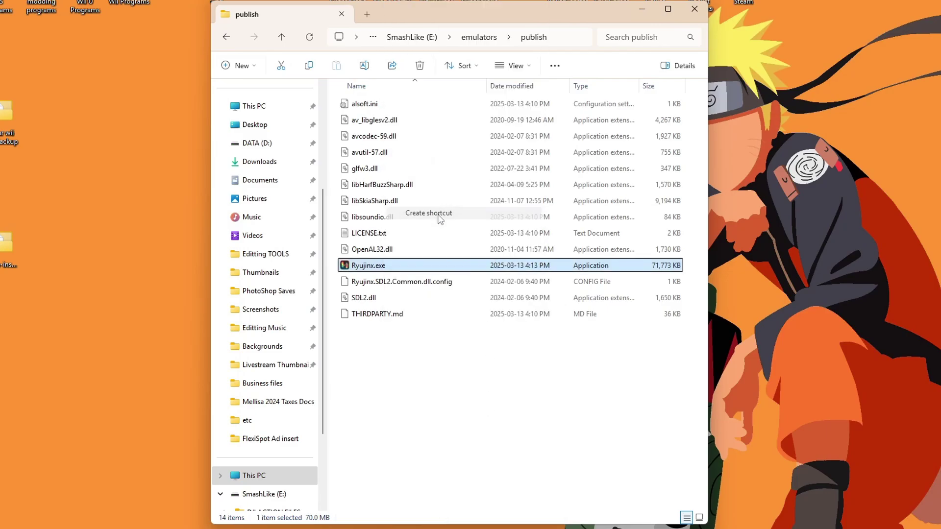
{"action": "left_click", "coordinate": [394, 333]}
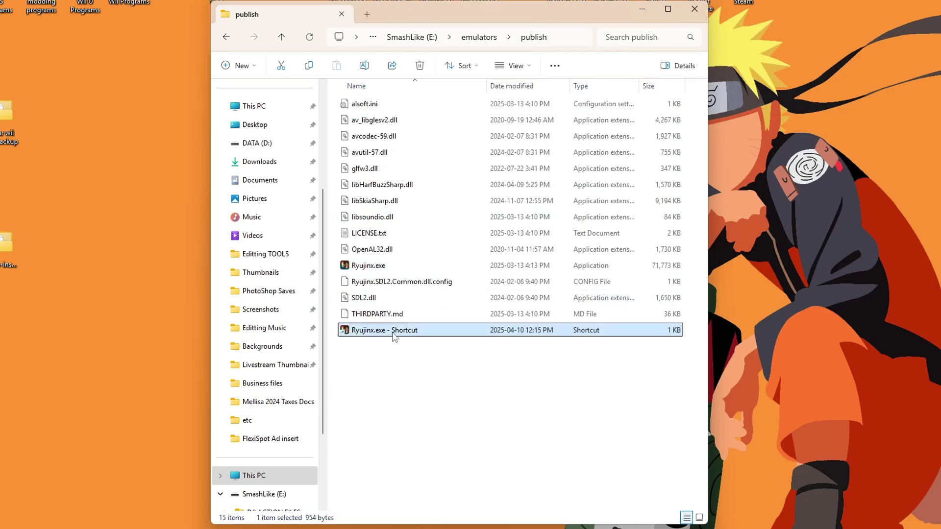
{"action": "left_click", "coordinate": [433, 374]}
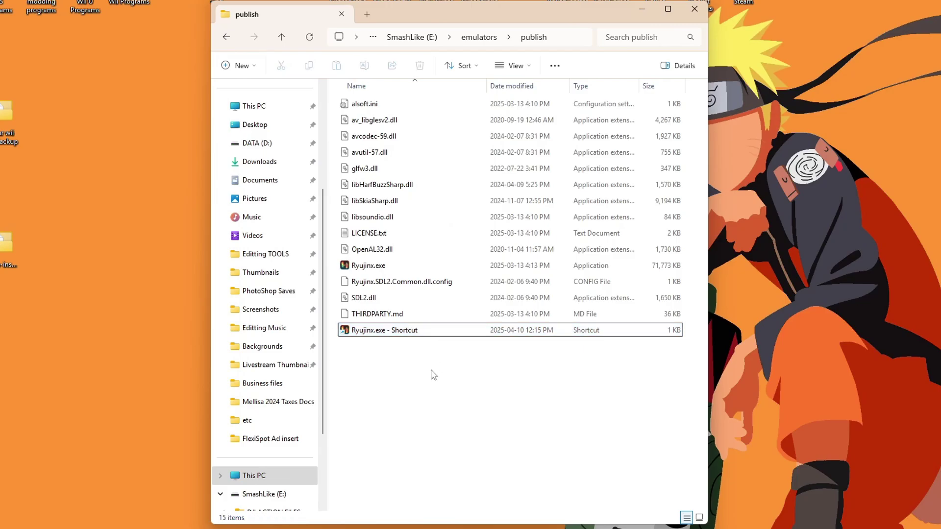
- Move the Ryujinx.exe shortcut from the publish folder to the root of the SmashLike (E:) drive
{"action": "left_click", "coordinate": [412, 332]}
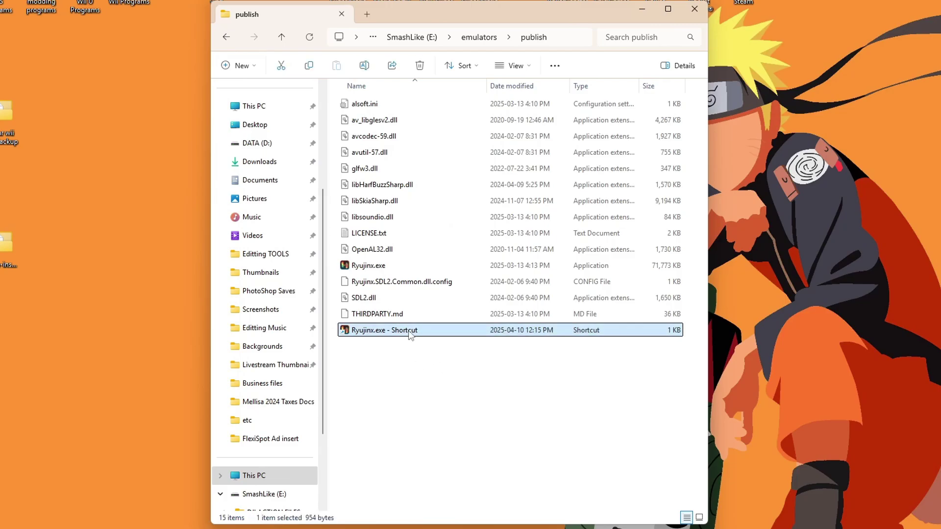
{"action": "key", "text": "ctrl+x"}
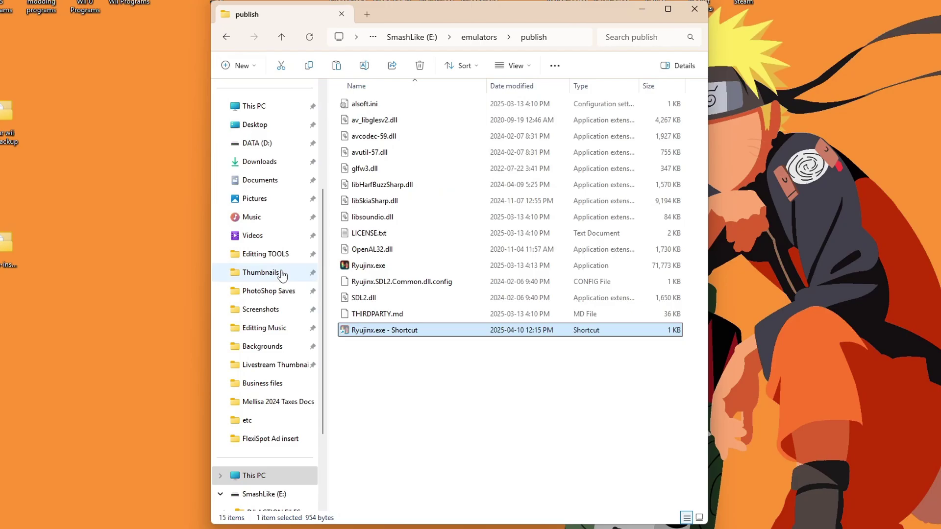
{"action": "left_click", "coordinate": [402, 38]}
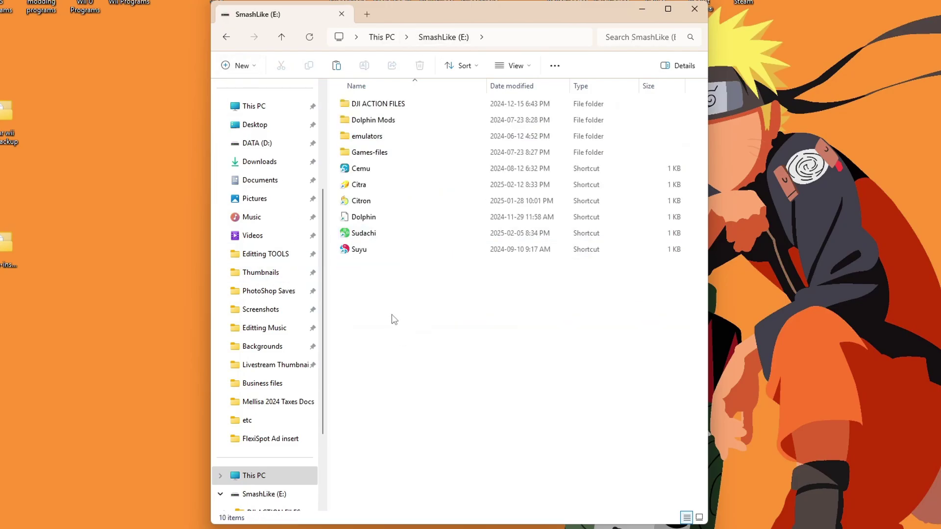
{"action": "key", "text": "ctrl+v"}
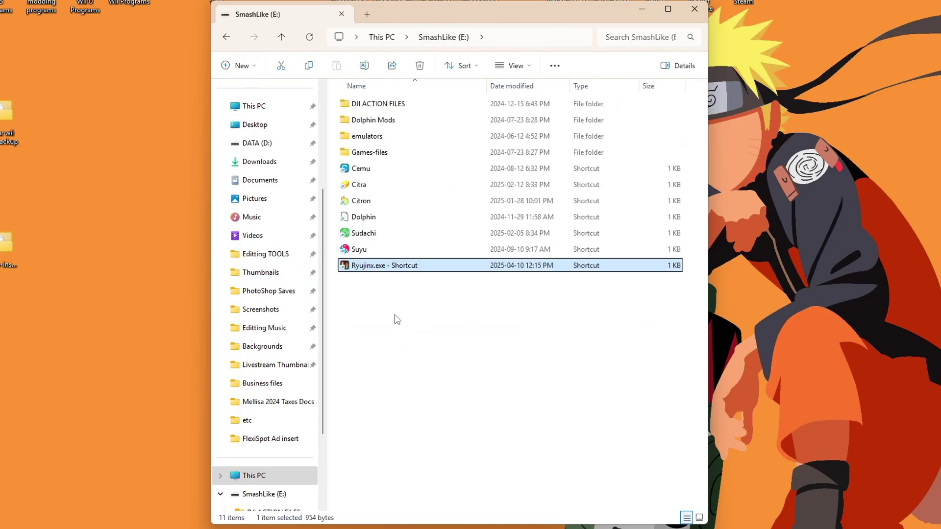
- Rename the moved shortcut to Ryujinx and launch the emulator from it
{"action": "right_click", "coordinate": [414, 267]}
{"action": "left_click", "coordinate": [499, 277]}
{"action": "type", "text": "Ryujinx.e"}
{"action": "key", "text": "BackSpace"}
{"action": "key", "text": "BackSpace"}
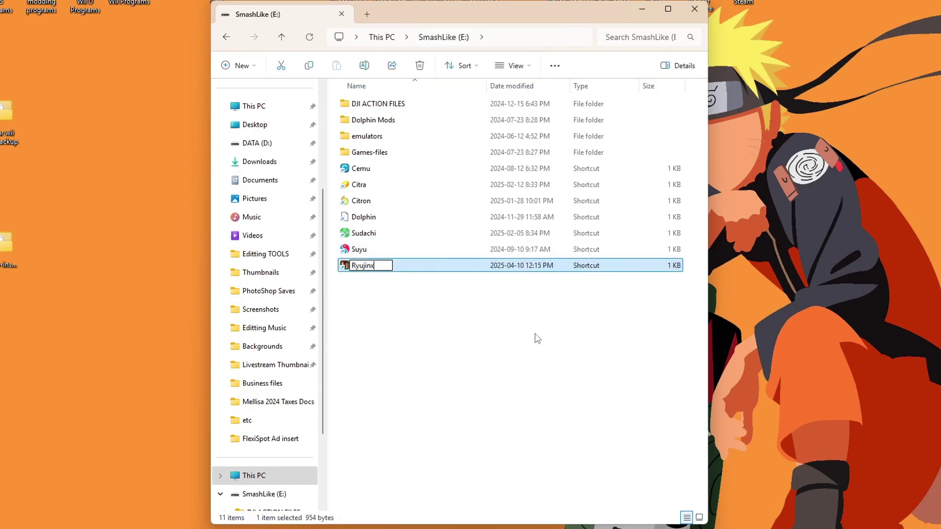
{"action": "key", "text": "Return"}
{"action": "left_click", "coordinate": [537, 338]}
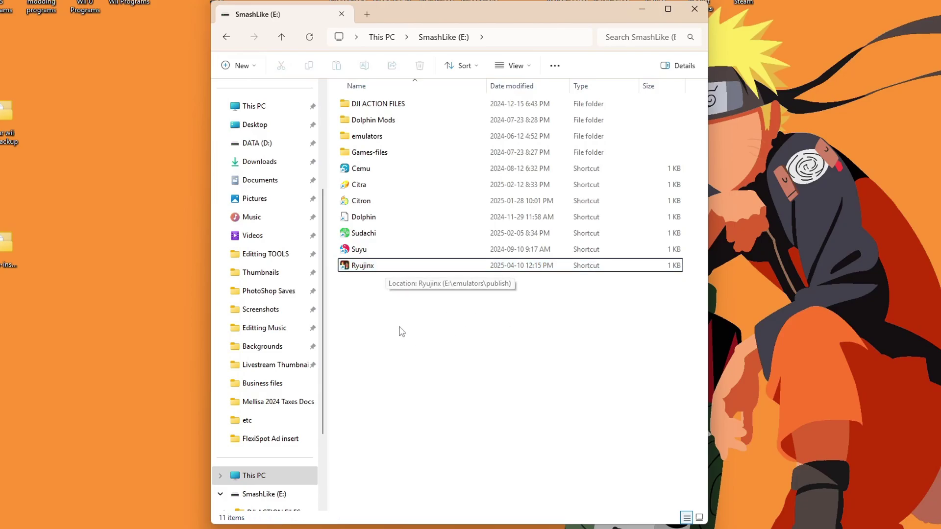
{"action": "double_click", "coordinate": [377, 269]}
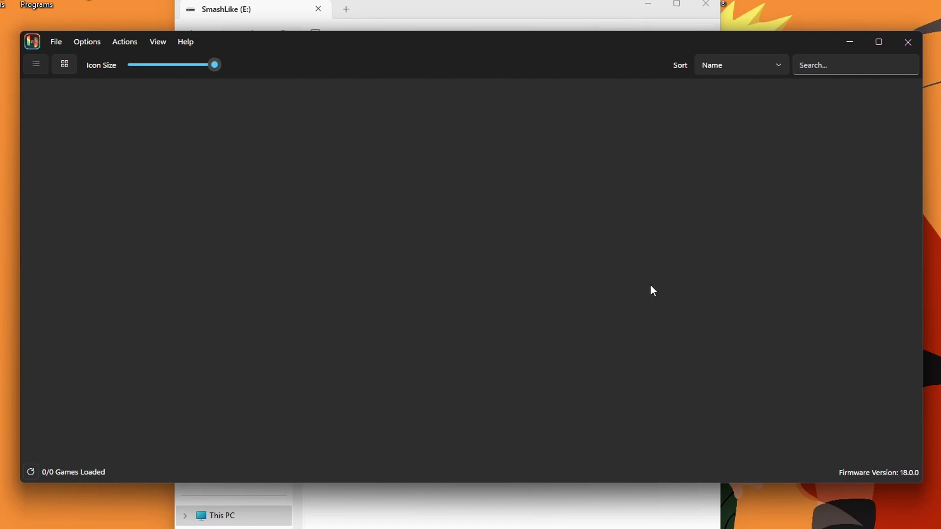
- Check the prod.keys and title.keys files in the NX Keysfirm folder under Games-files, and minimize the folder window
{"action": "left_click", "coordinate": [449, 8]}
{"action": "double_click", "coordinate": [349, 160]}
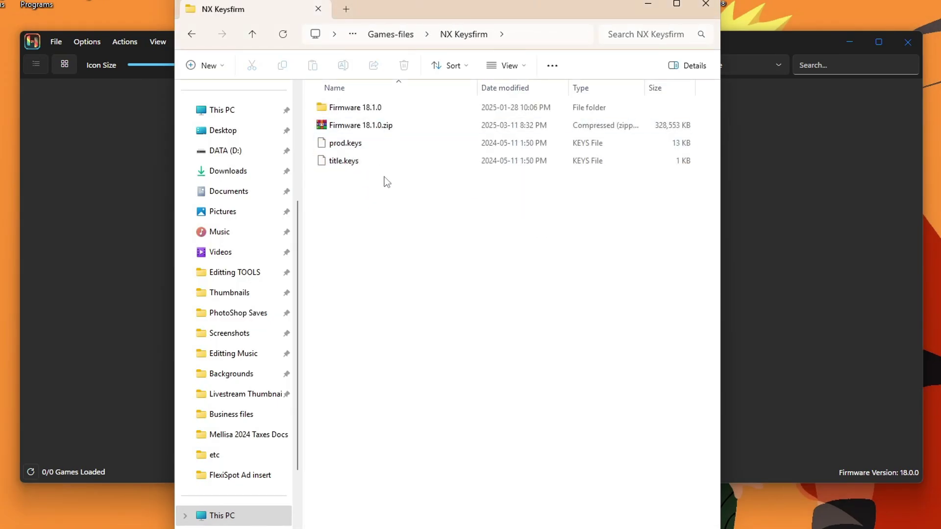
{"action": "left_click", "coordinate": [348, 143]}
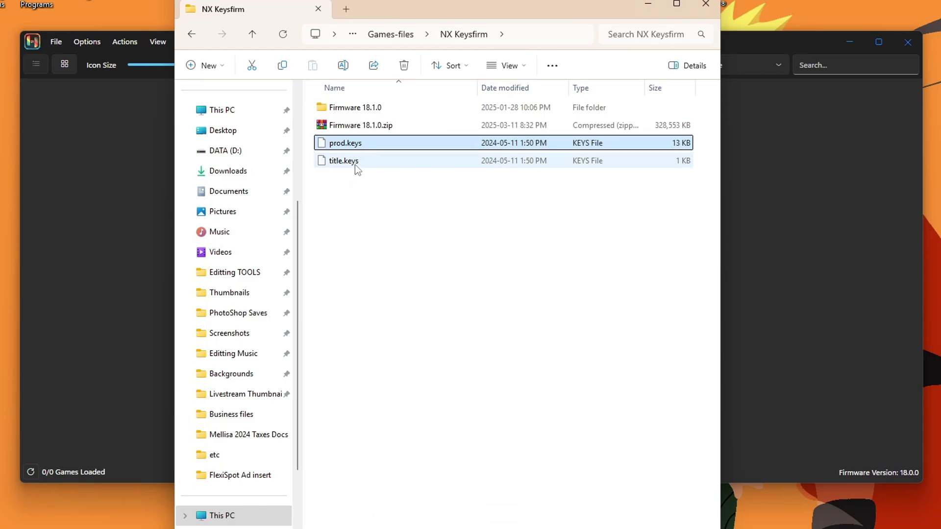
{"action": "left_click", "coordinate": [358, 164]}
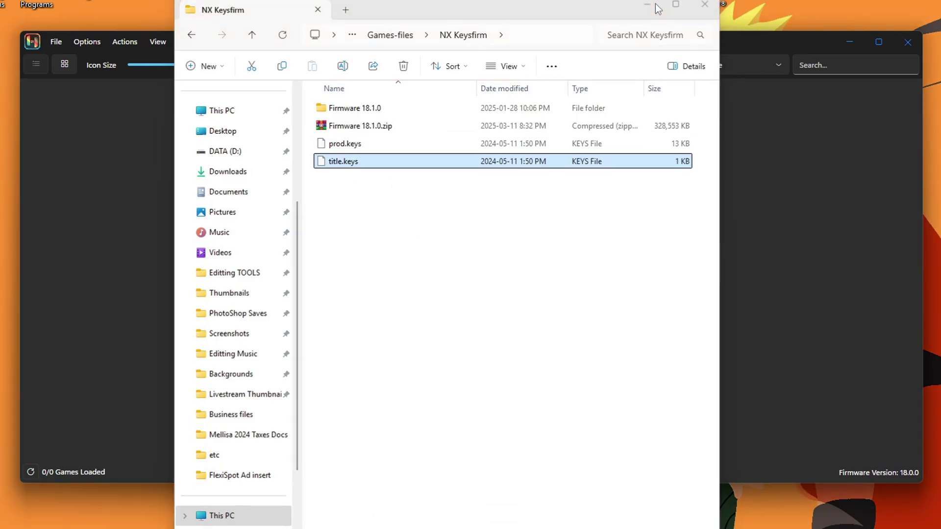
{"action": "left_click", "coordinate": [648, 4]}
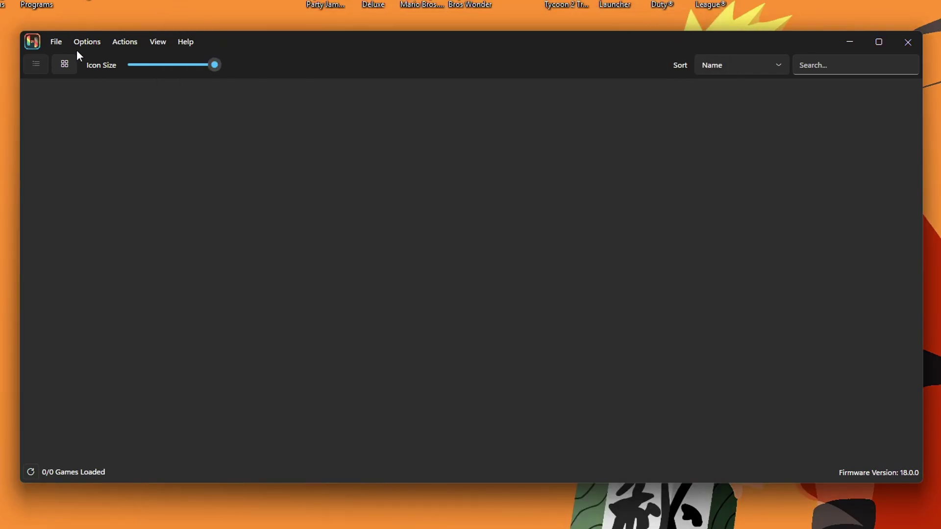
- Install the emulator keys from prod.keys in the NX Keysfirm folder under Games-files on SmashLike (E:)
{"action": "left_click", "coordinate": [130, 42]}
{"action": "mouse_move", "coordinate": [138, 63]}
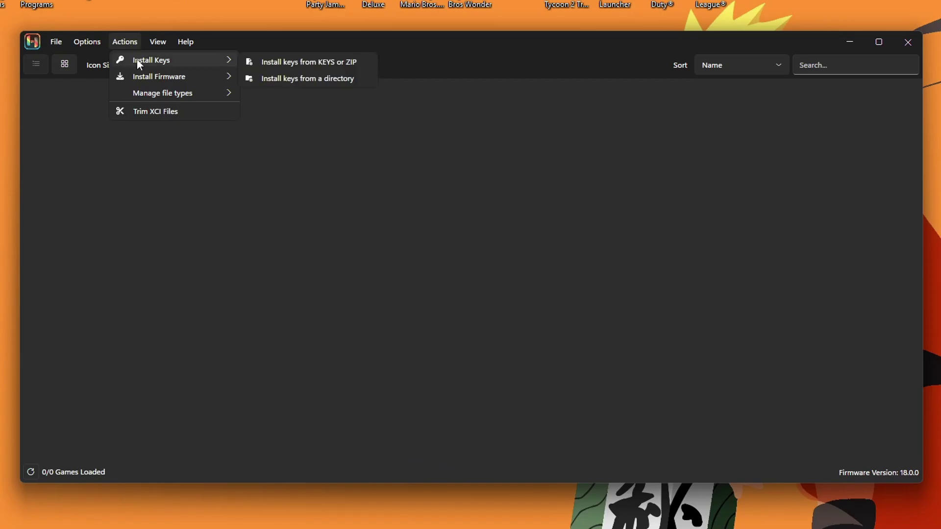
{"action": "left_click", "coordinate": [322, 61]}
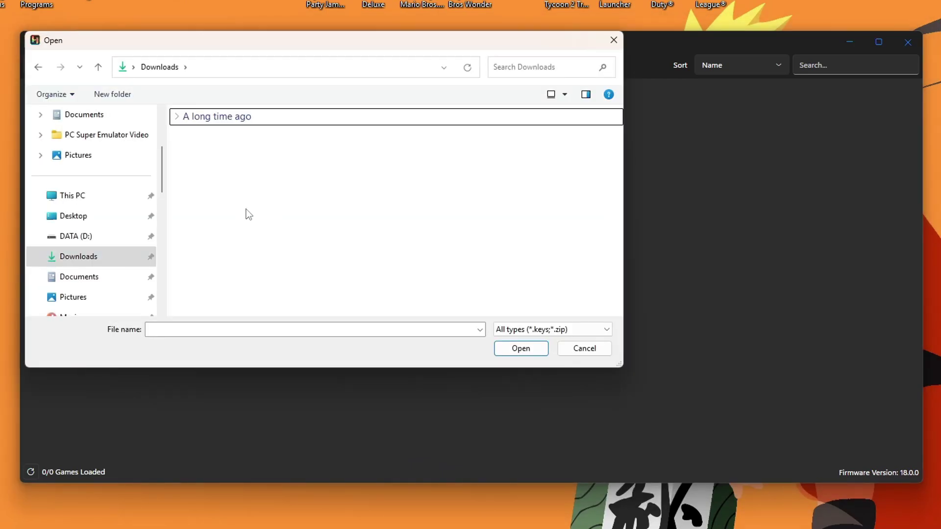
{"action": "scroll", "coordinate": [103, 233], "scroll_direction": "down", "scroll_amount": 7}
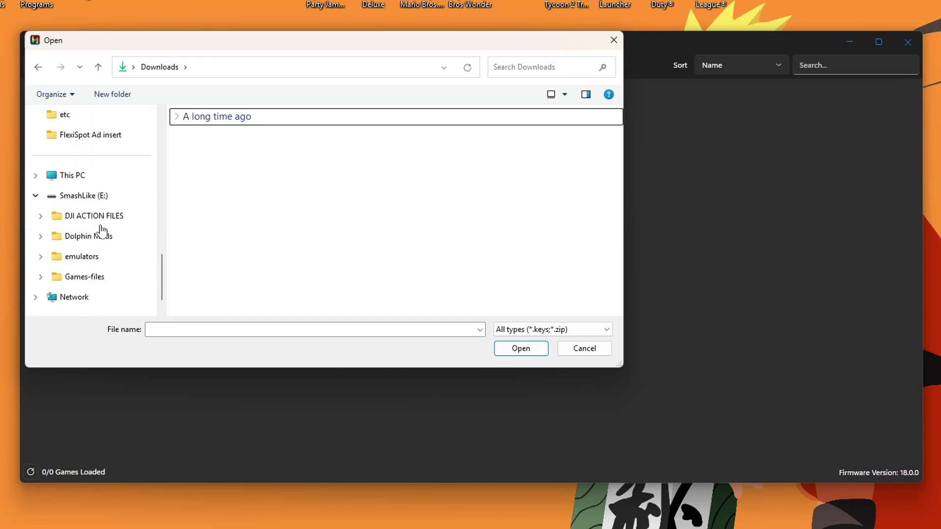
{"action": "left_click", "coordinate": [84, 196]}
{"action": "double_click", "coordinate": [238, 187]}
{"action": "double_click", "coordinate": [237, 185]}
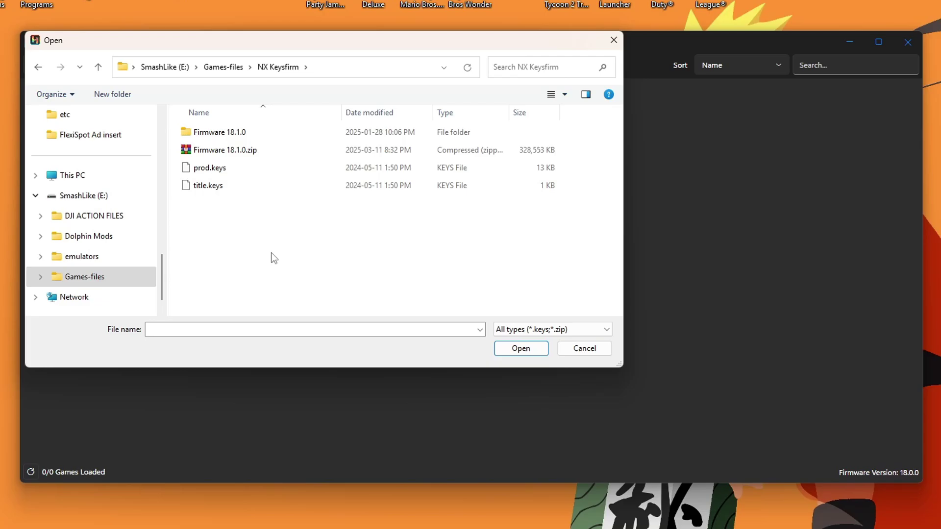
{"action": "key", "text": "p"}
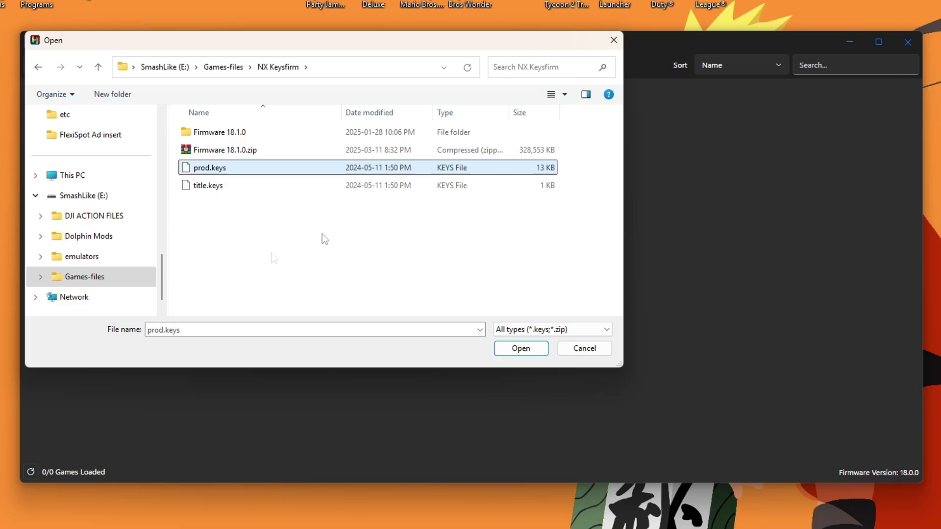
{"action": "left_click", "coordinate": [523, 350]}
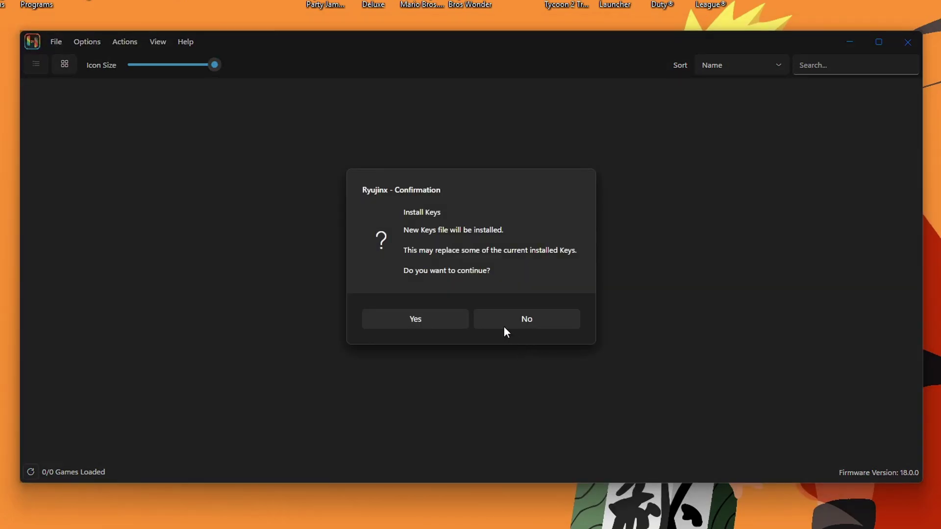
{"action": "left_click", "coordinate": [421, 321]}
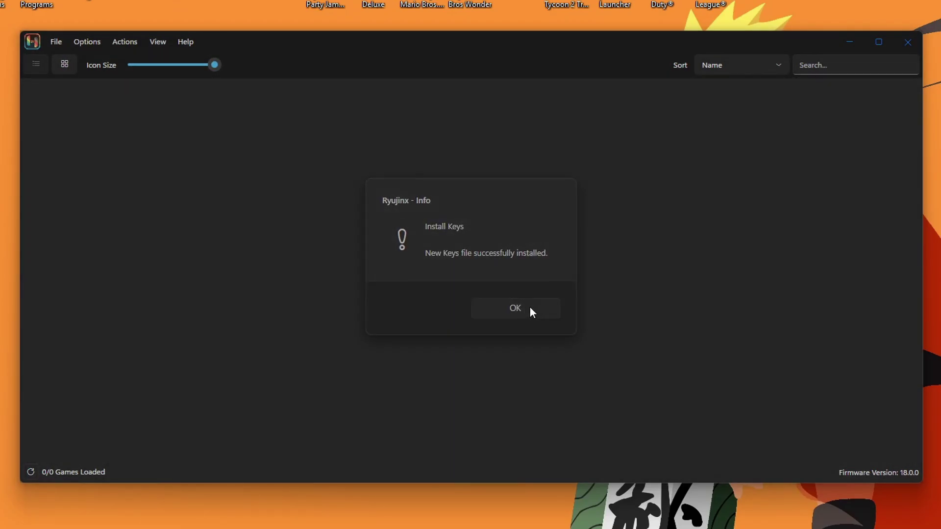
{"action": "left_click", "coordinate": [528, 307]}
- Install the system firmware from Firmware 18.1.0.zip in the NX Keysfirm folder, replacing the current version
{"action": "left_click", "coordinate": [130, 44]}
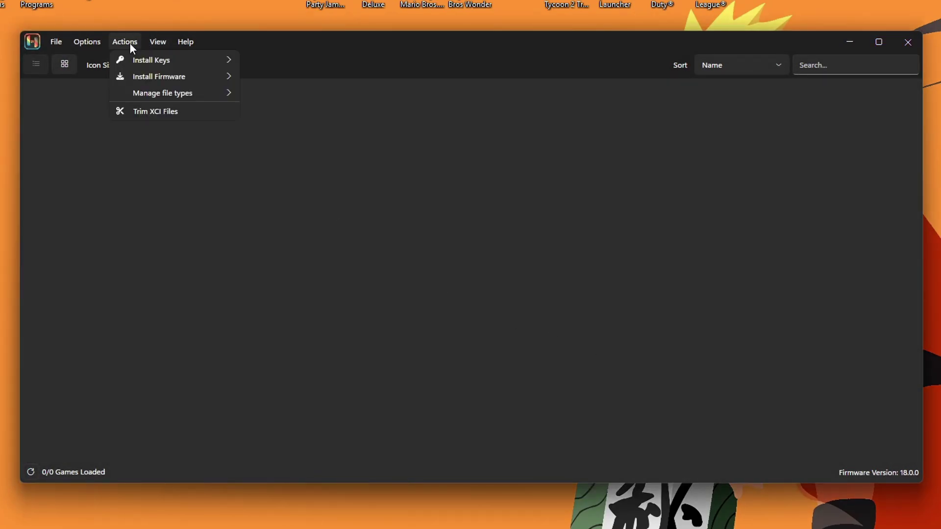
{"action": "mouse_move", "coordinate": [141, 76]}
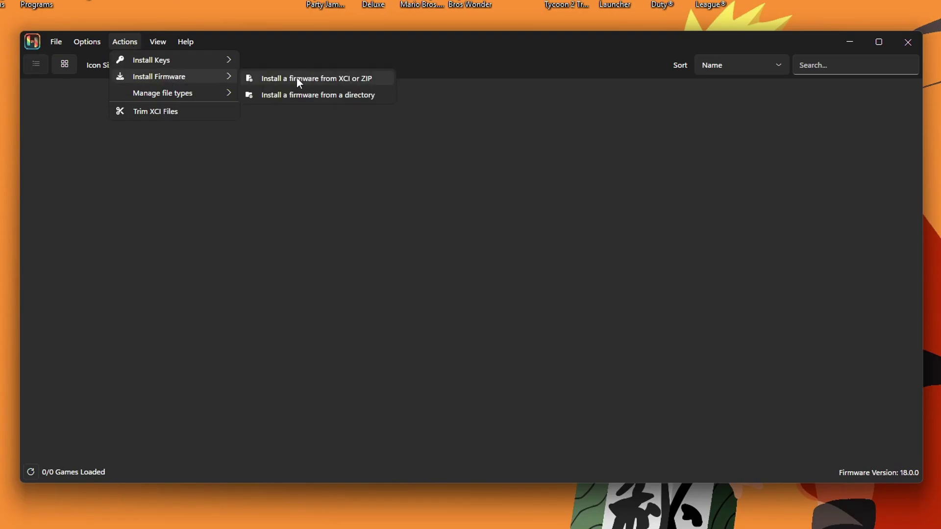
{"action": "left_click", "coordinate": [346, 81]}
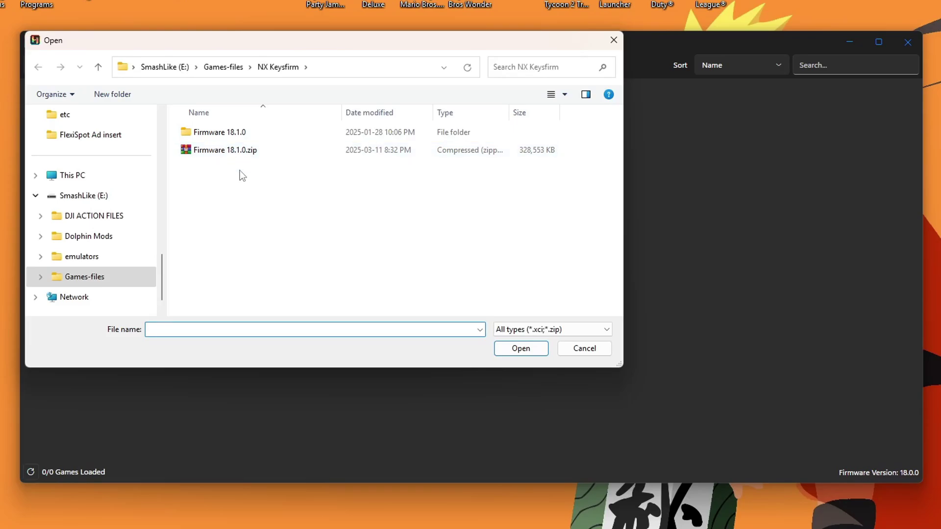
{"action": "left_click", "coordinate": [249, 151]}
{"action": "left_click", "coordinate": [535, 351]}
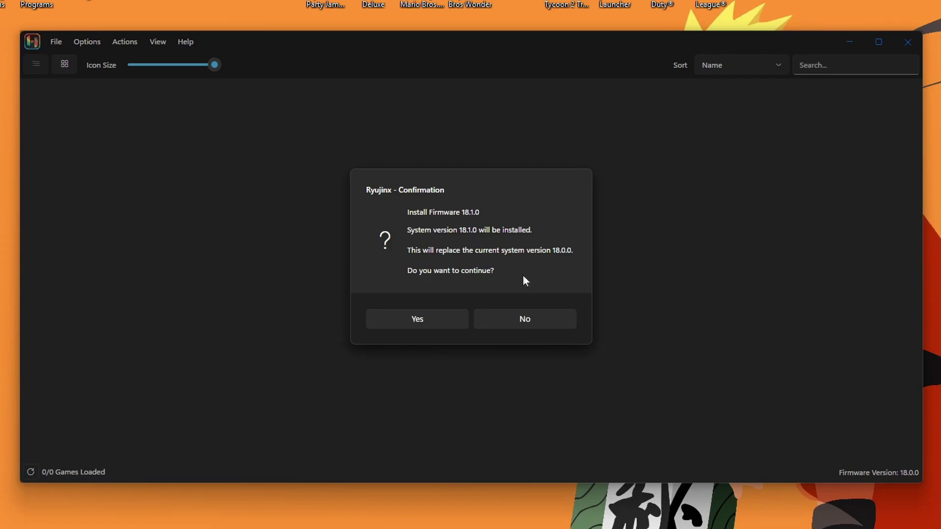
{"action": "left_click", "coordinate": [424, 321]}
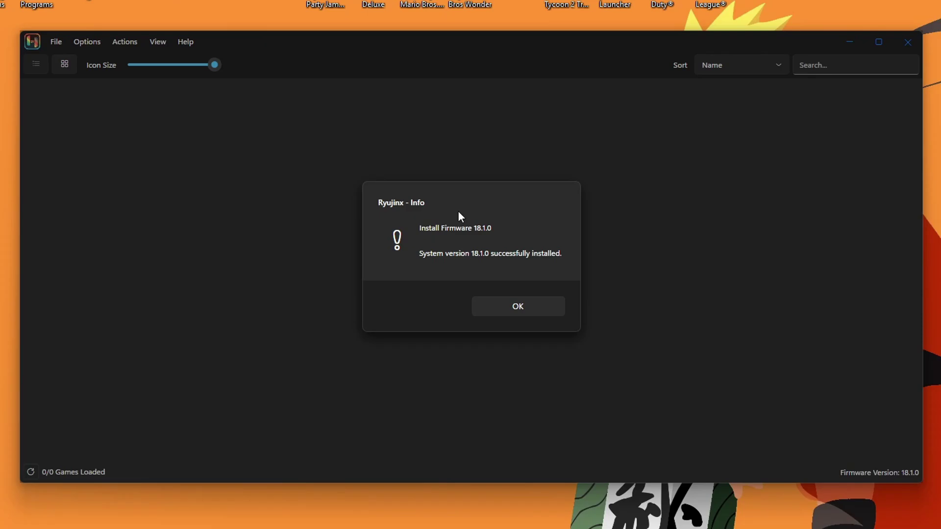
{"action": "left_click", "coordinate": [529, 307]}
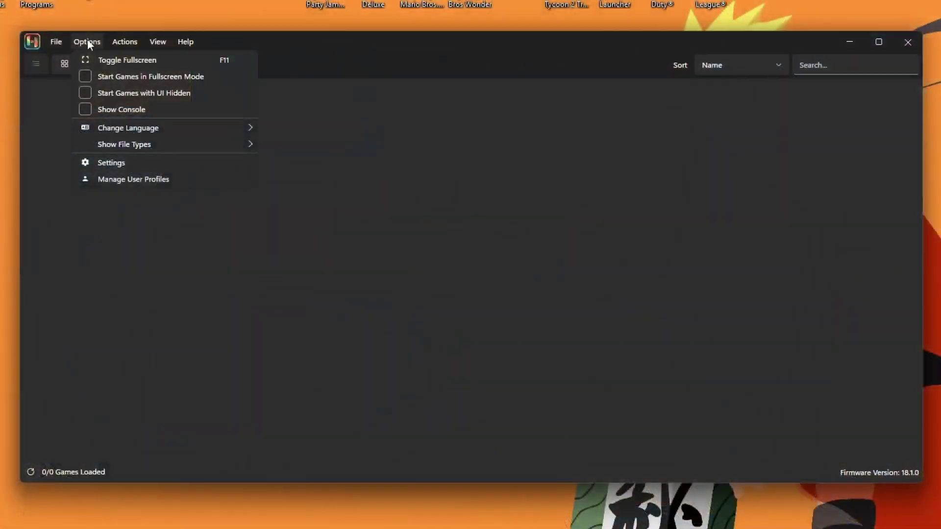
- Add the Switch folder under Games-files on SmashLike (E:) as a game directory in the emulator settings and save them
{"action": "left_click", "coordinate": [87, 41]}
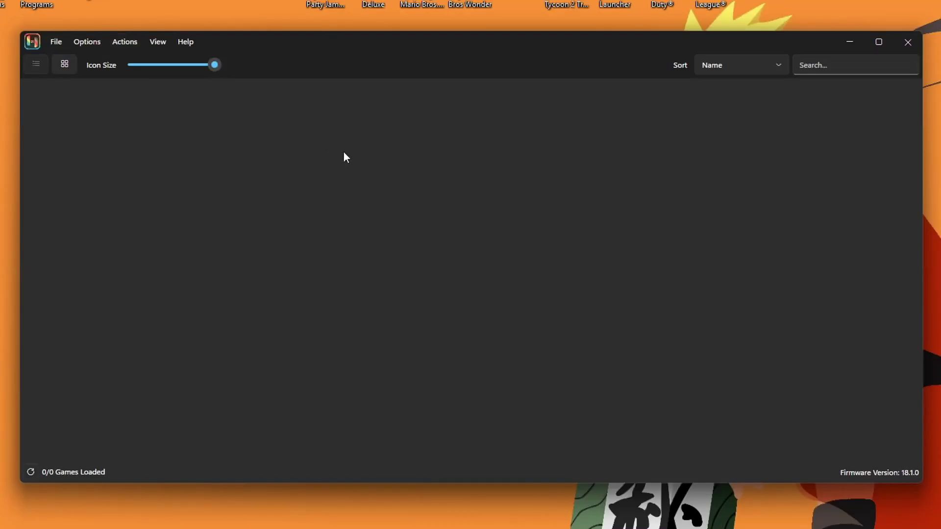
{"action": "left_click", "coordinate": [98, 44]}
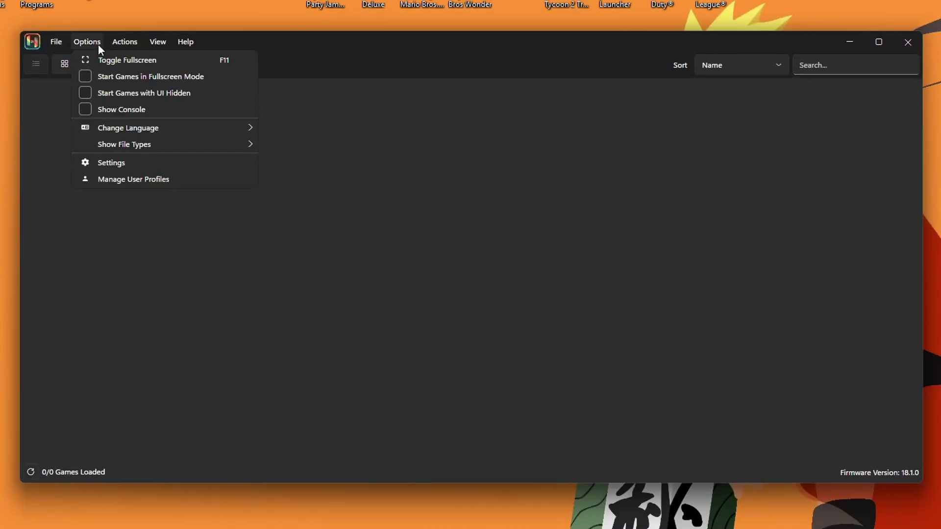
{"action": "left_click", "coordinate": [117, 161]}
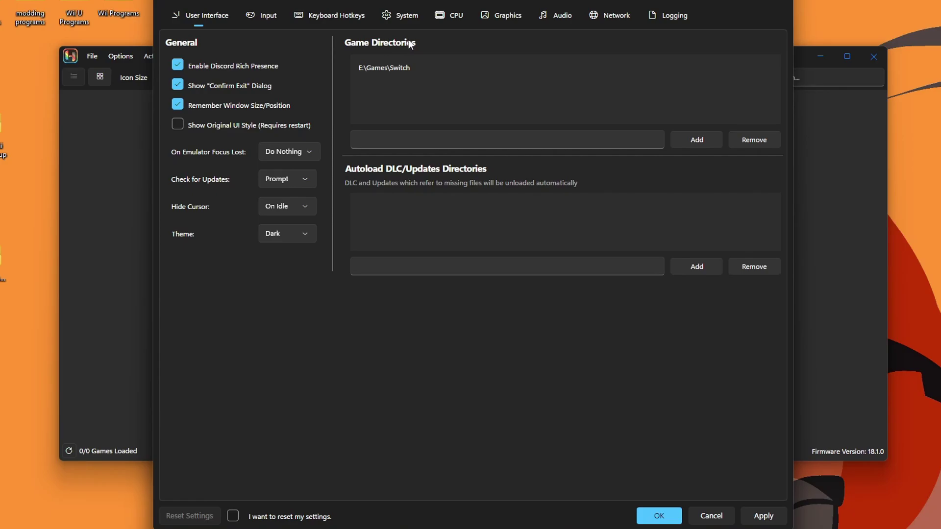
{"action": "left_click", "coordinate": [701, 139]}
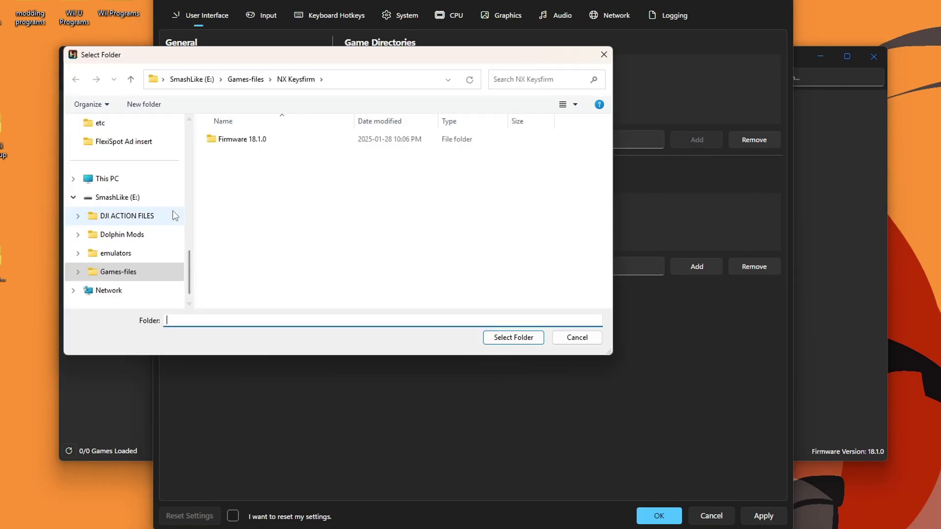
{"action": "left_click", "coordinate": [120, 200]}
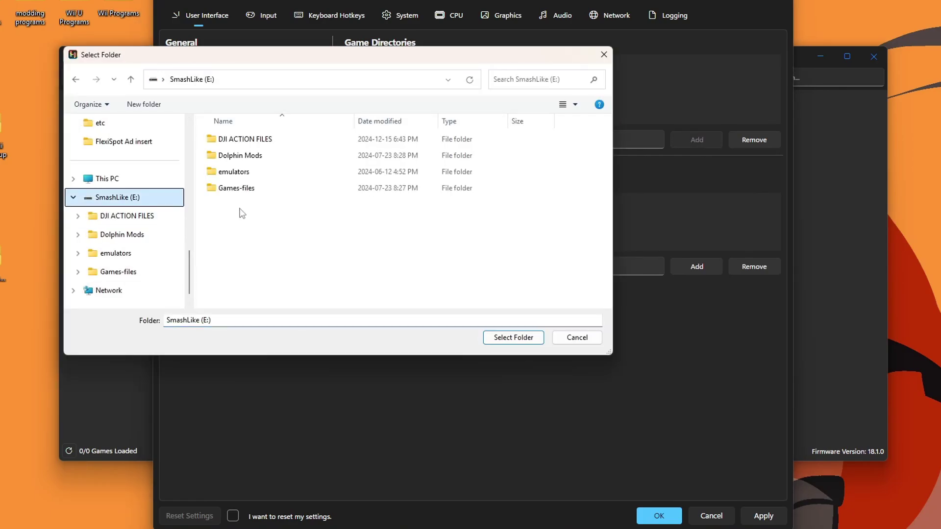
{"action": "double_click", "coordinate": [256, 187]}
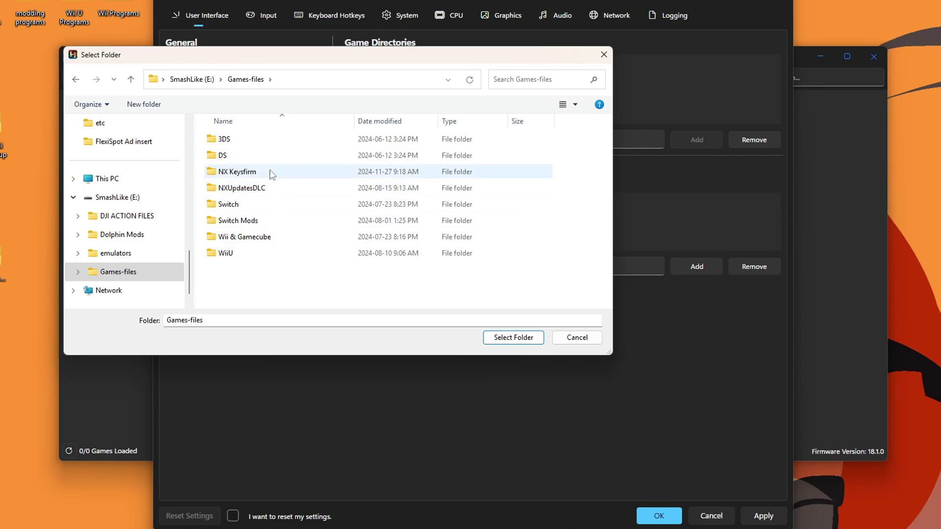
{"action": "left_click", "coordinate": [247, 207]}
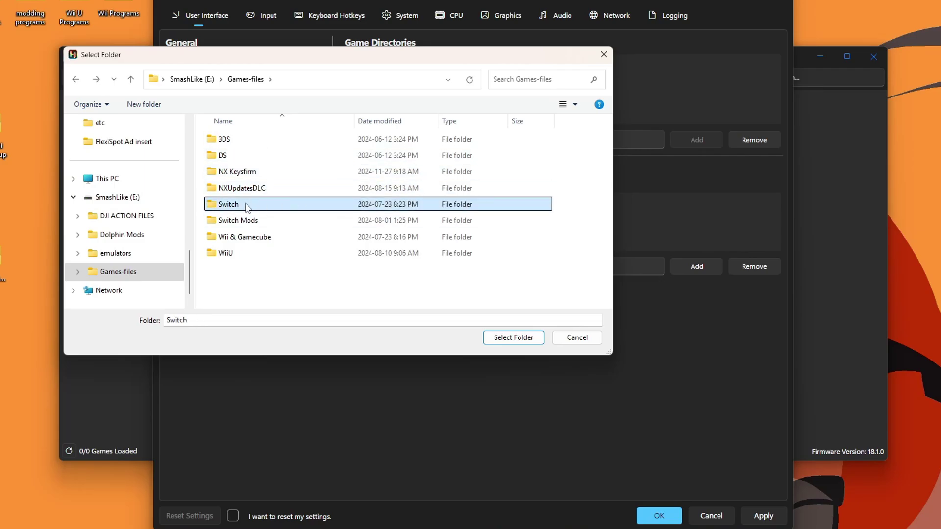
{"action": "left_click", "coordinate": [512, 338]}
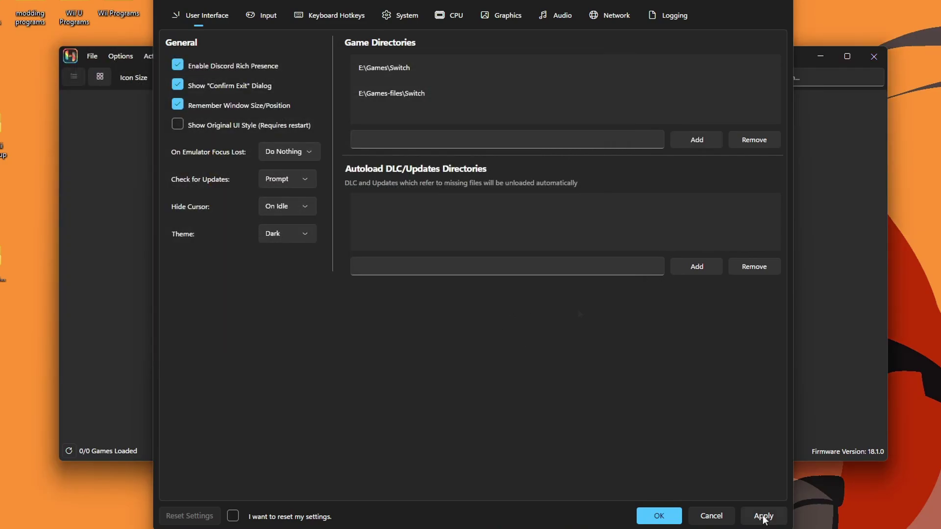
{"action": "left_click", "coordinate": [762, 516]}
{"action": "left_click", "coordinate": [674, 517]}
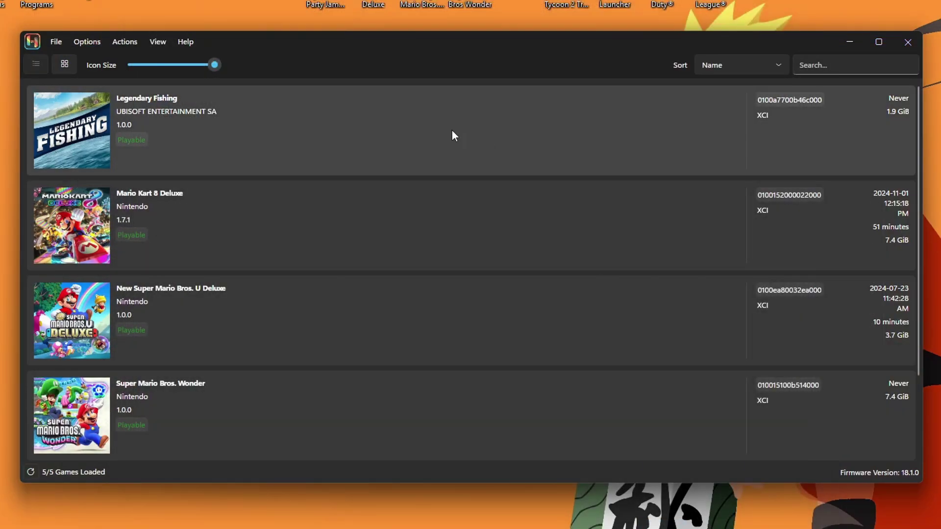
- Look through the loaded games list and switch to the NX Keysfirm folder window in File Explorer
{"action": "scroll", "coordinate": [425, 318], "scroll_direction": "down", "scroll_amount": 3}
{"action": "scroll", "coordinate": [424, 360], "scroll_direction": "up", "scroll_amount": 2}
{"action": "scroll", "coordinate": [422, 363], "scroll_direction": "down", "scroll_amount": 2}
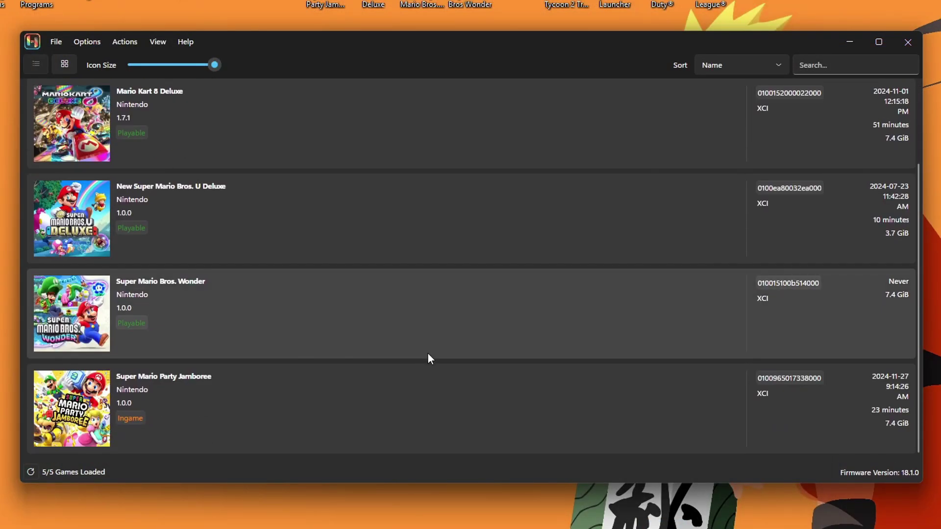
{"action": "scroll", "coordinate": [428, 357], "scroll_direction": "up", "scroll_amount": 2}
{"action": "key", "text": "alt+Tab"}
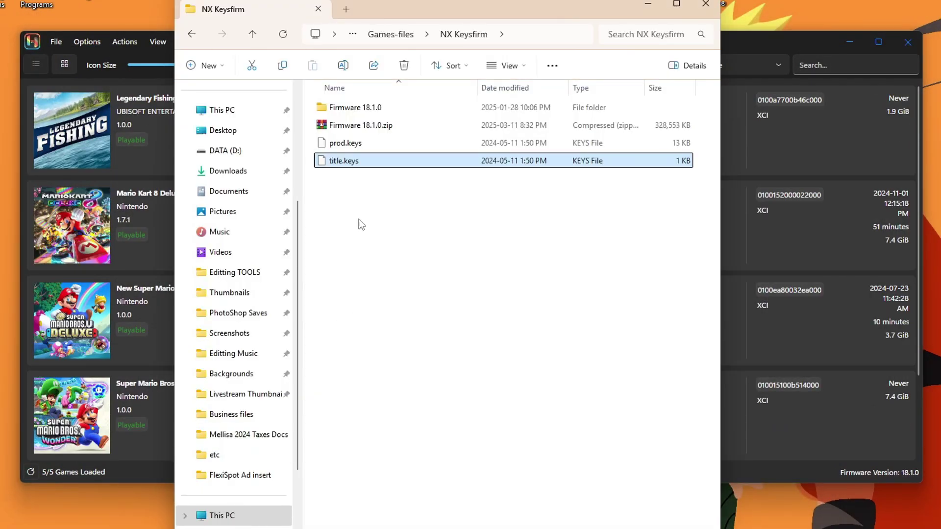
- Look through the game files in the Switch folder under Games-files on SmashLike (E:) and close File Explorer
{"action": "left_click", "coordinate": [188, 33]}
{"action": "double_click", "coordinate": [362, 178]}
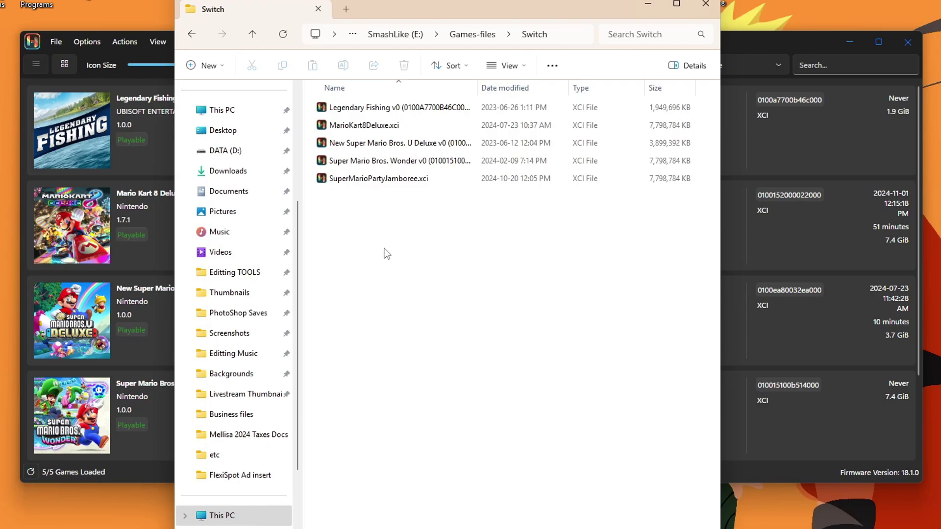
{"action": "left_click", "coordinate": [705, 4]}
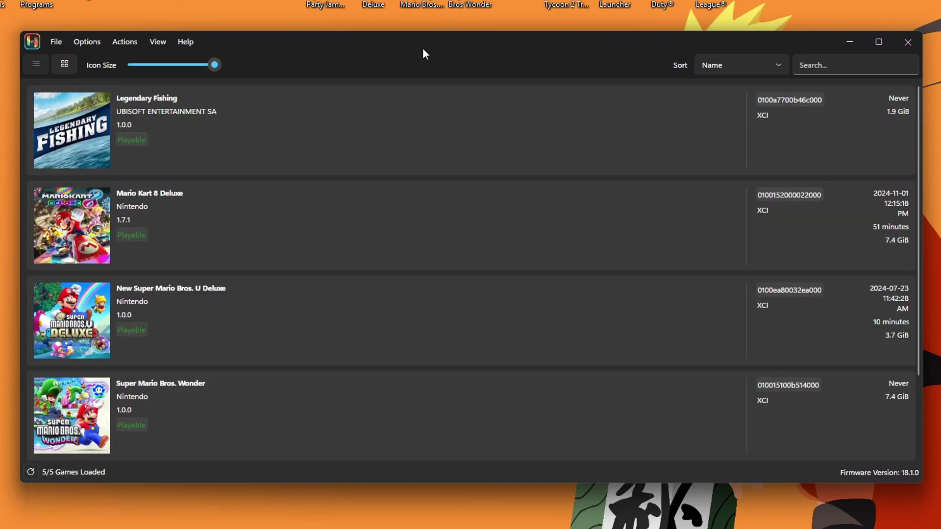
- Load title updates from the NXUpdatesDLC folder under Games-files on SmashLike (E:)
{"action": "left_click", "coordinate": [118, 226]}
{"action": "left_click", "coordinate": [57, 42]}
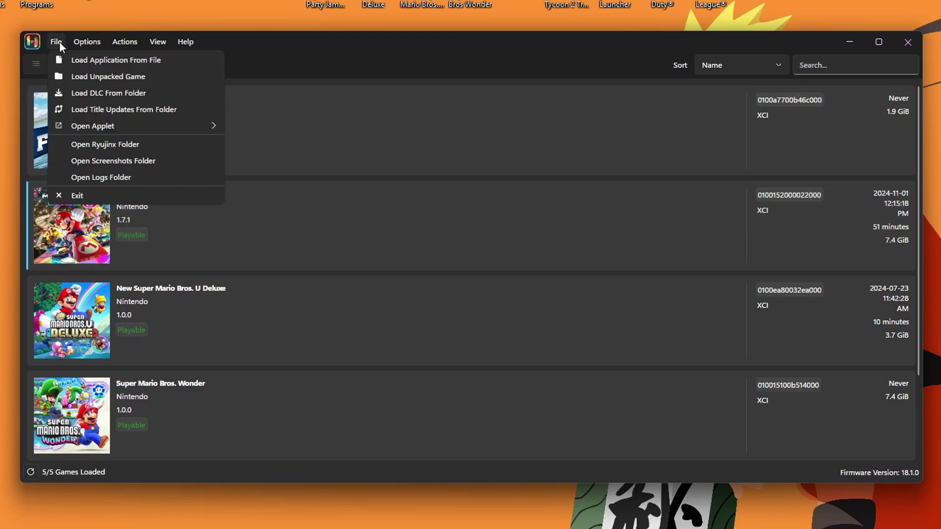
{"action": "left_click", "coordinate": [127, 109]}
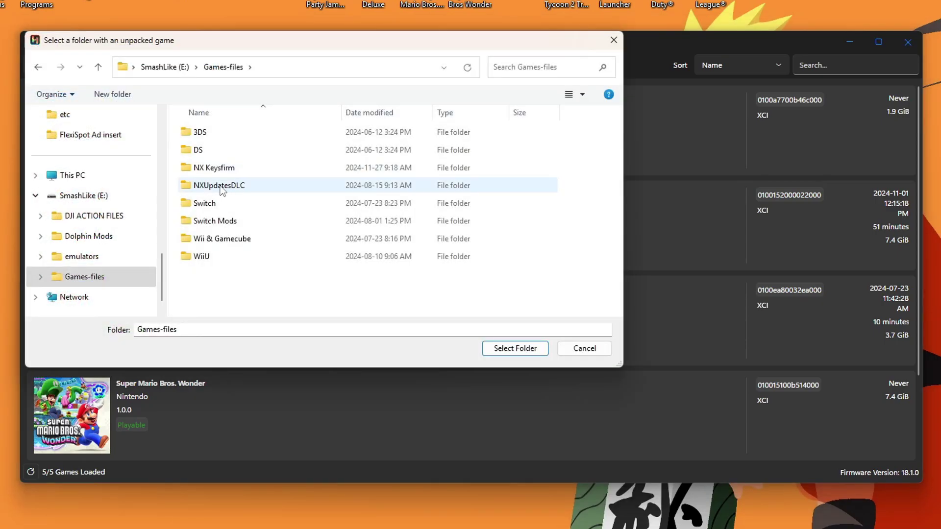
{"action": "left_click", "coordinate": [240, 192]}
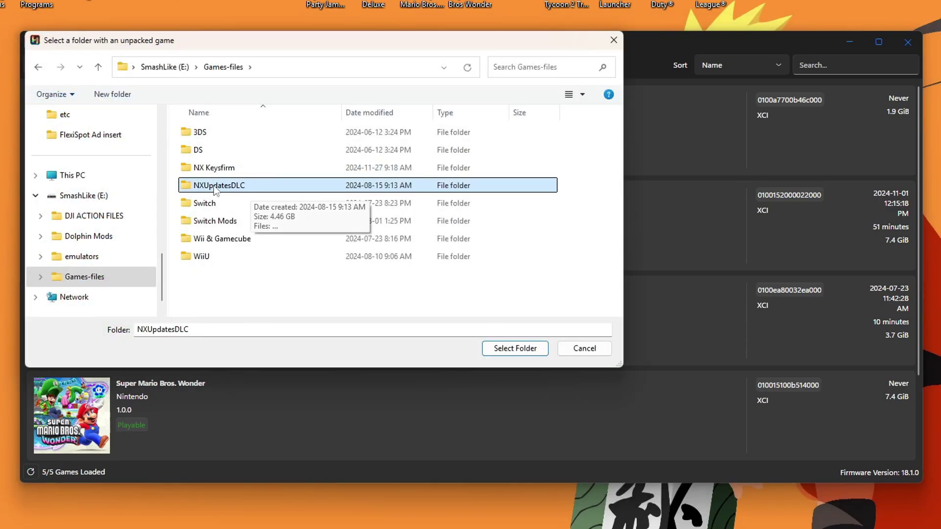
{"action": "left_click", "coordinate": [515, 348]}
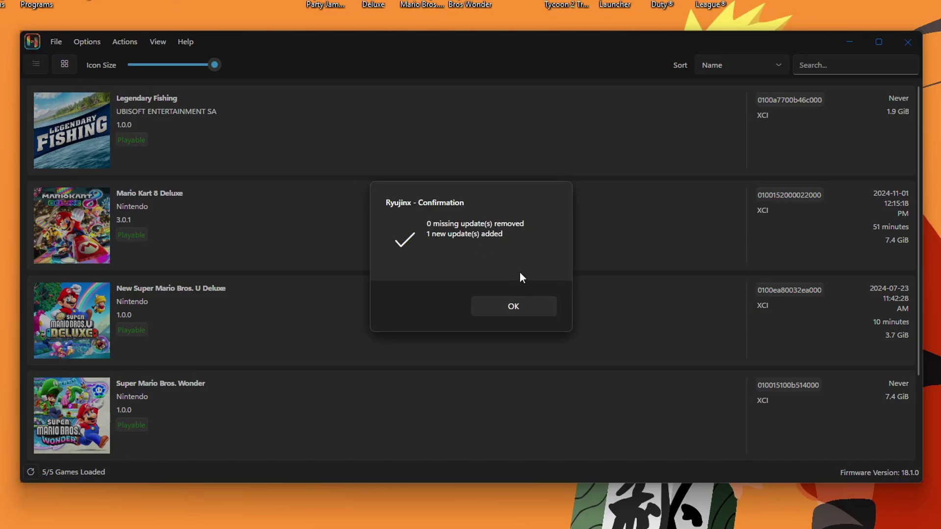
{"action": "left_click", "coordinate": [524, 311]}
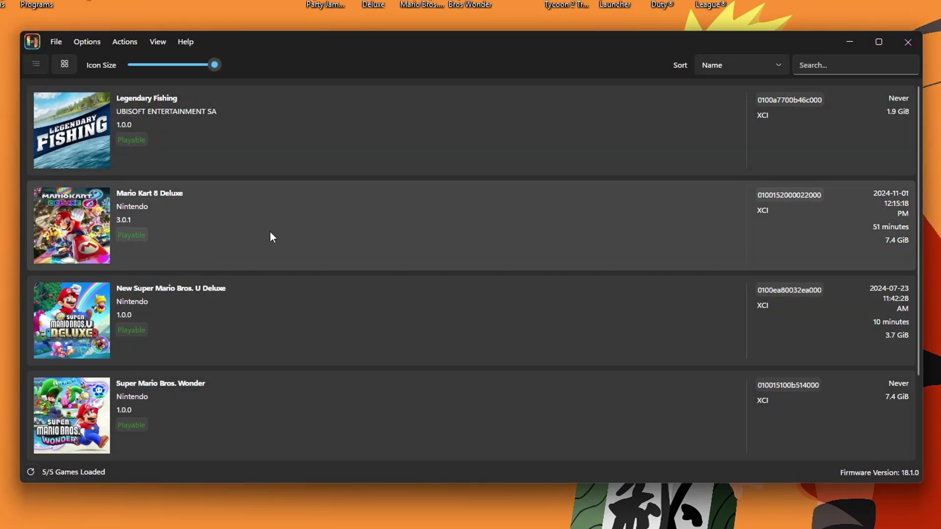
- Add MK8DXUPD.nsp from NXUpdatesDLC in Mario Kart 8 Deluxe's title updates and save with Version 3.0.1 selected
{"action": "left_click", "coordinate": [328, 226]}
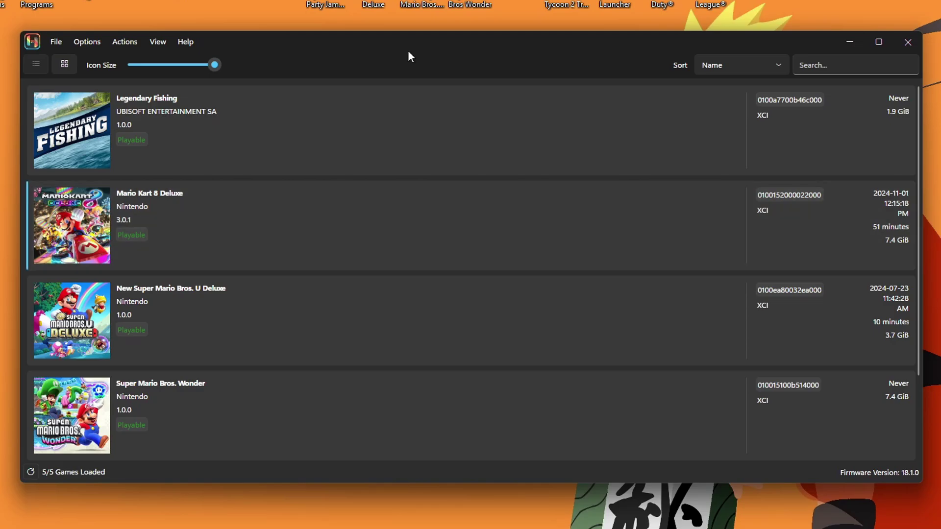
{"action": "right_click", "coordinate": [238, 212]}
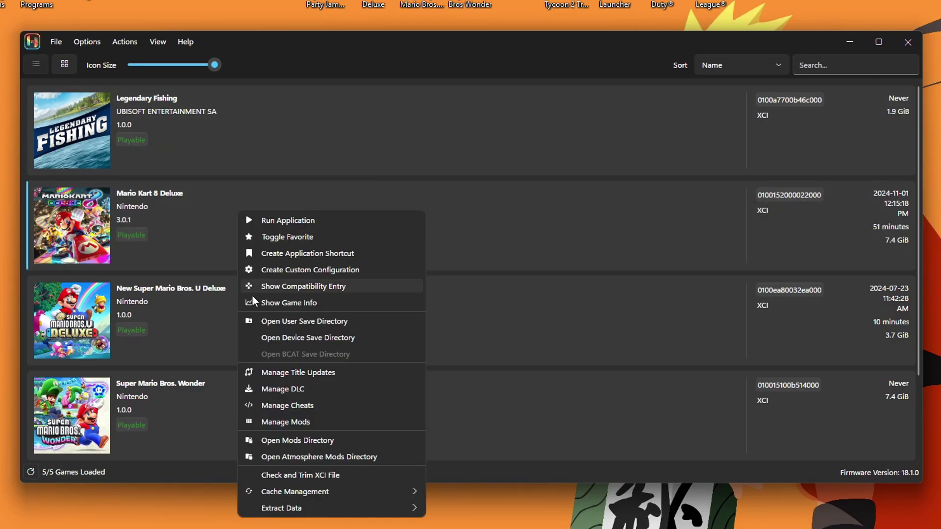
{"action": "left_click", "coordinate": [281, 372]}
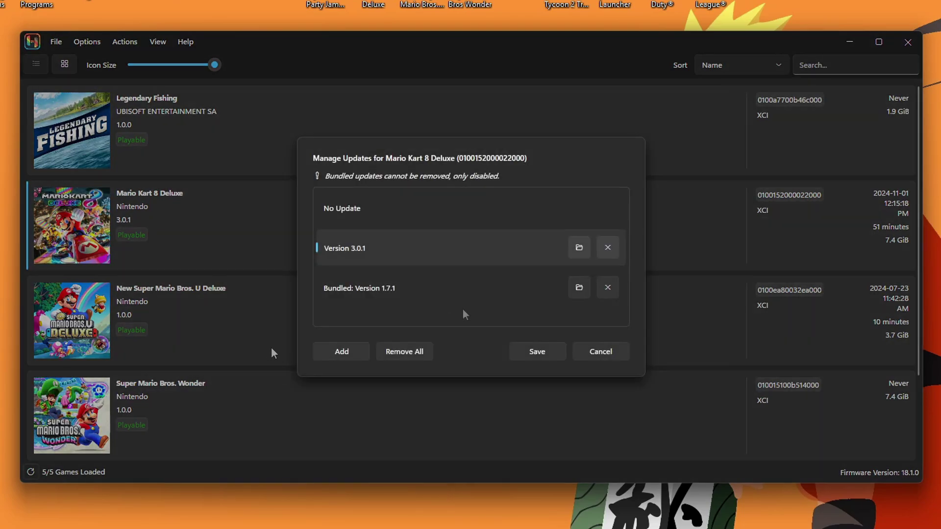
{"action": "left_click", "coordinate": [343, 351]}
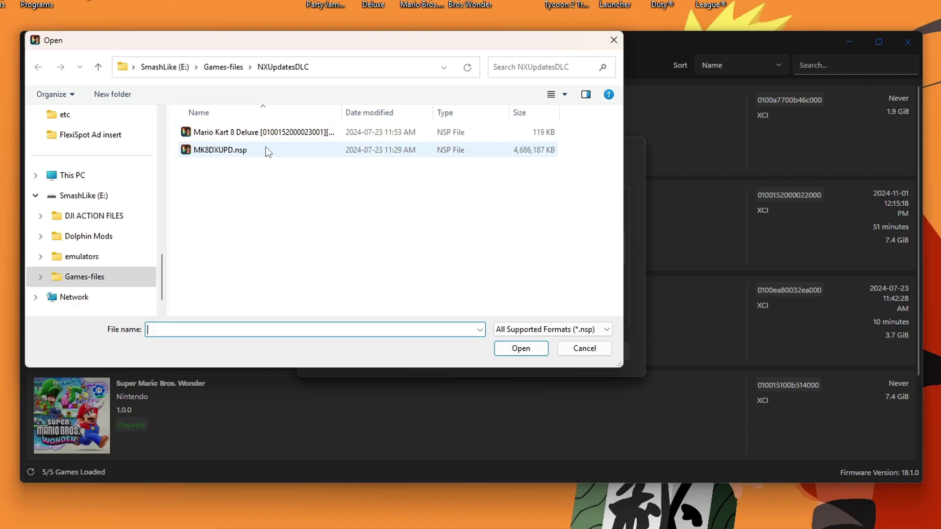
{"action": "left_click", "coordinate": [267, 149]}
{"action": "left_click", "coordinate": [346, 241]}
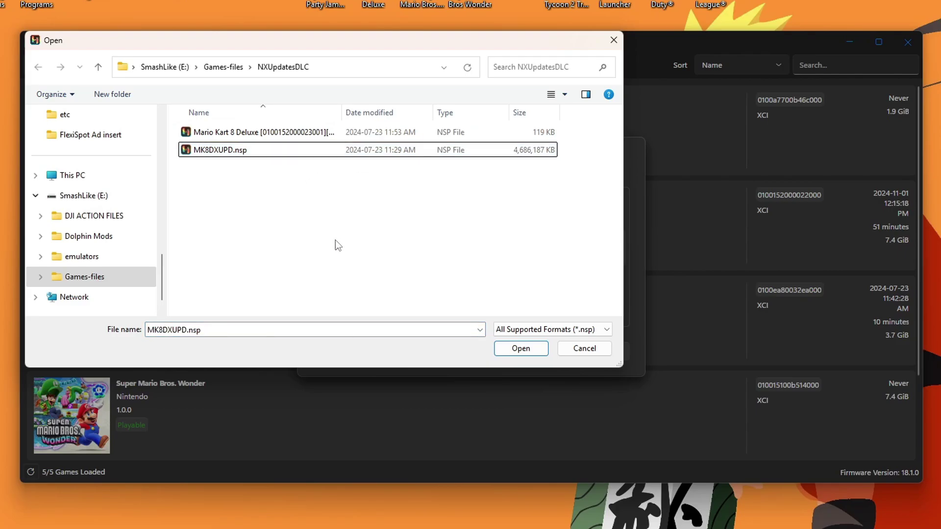
{"action": "key", "text": "Return"}
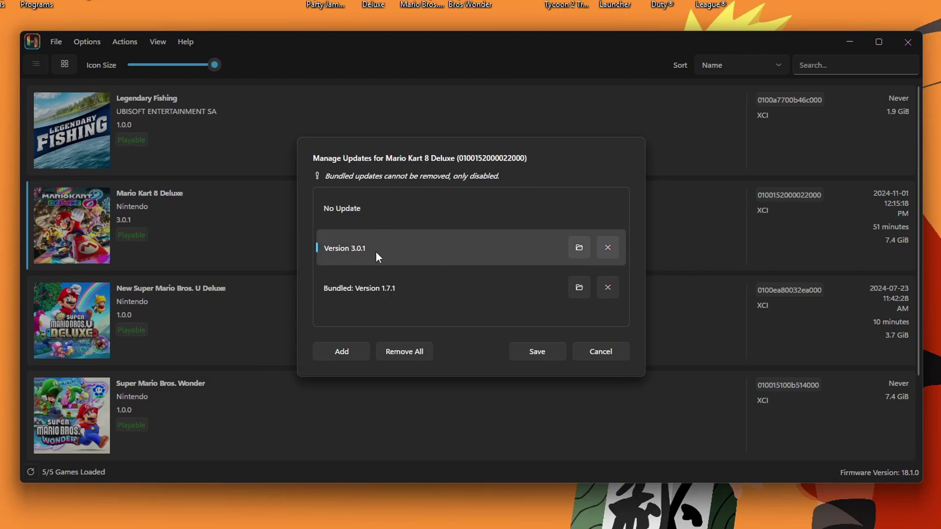
{"action": "left_click", "coordinate": [537, 352]}
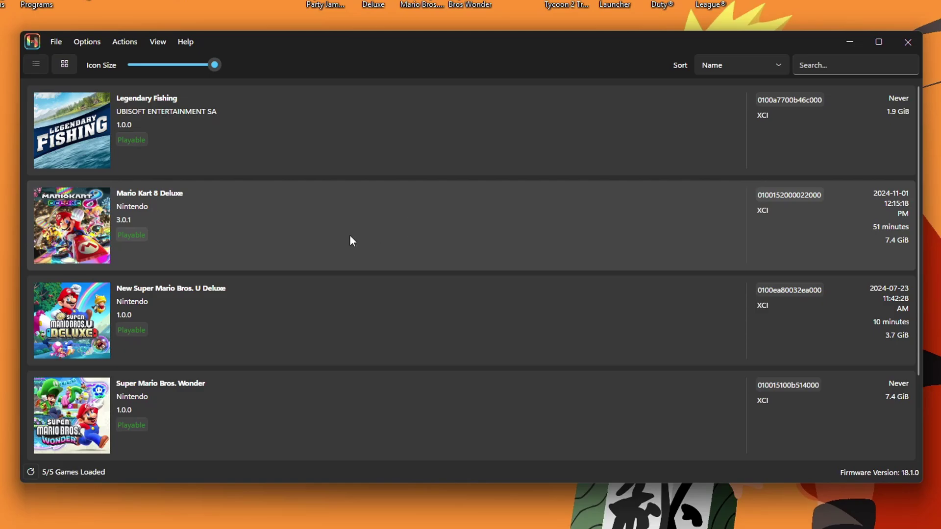
{"action": "right_click", "coordinate": [259, 220]}
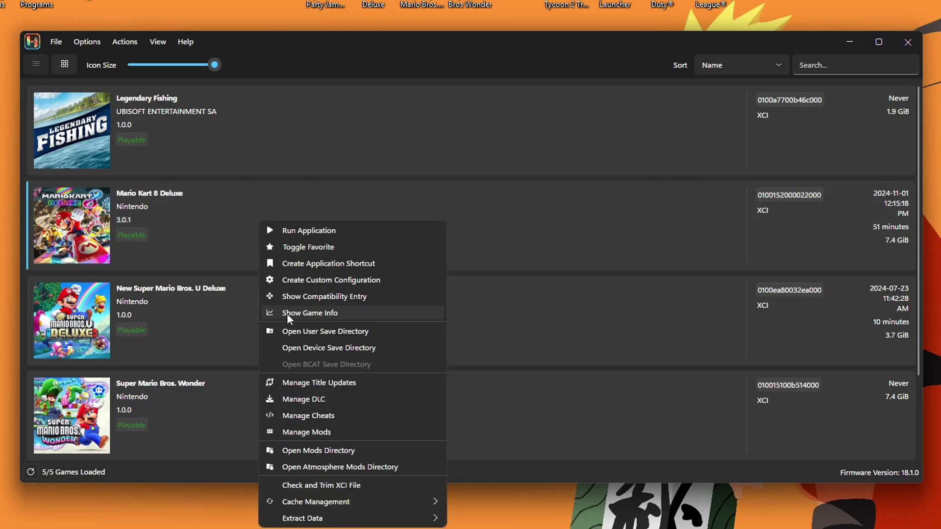
{"action": "left_click", "coordinate": [307, 398]}
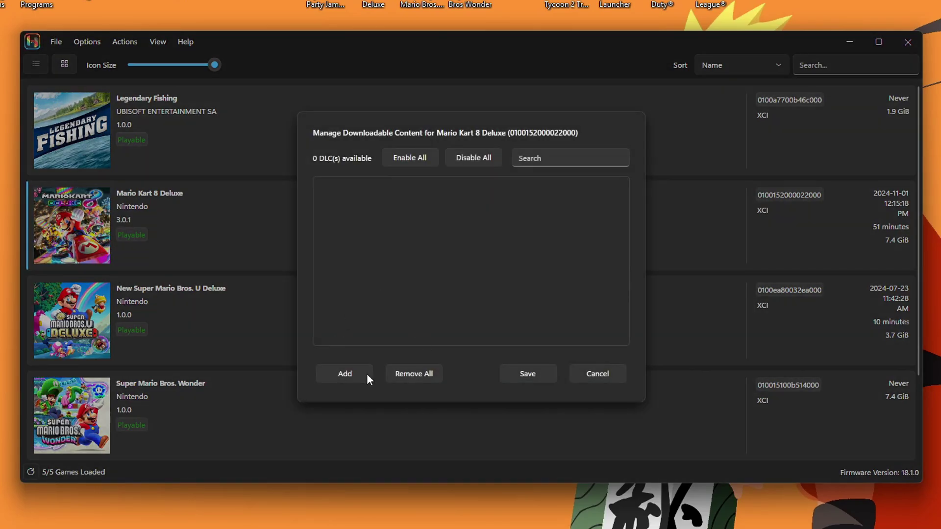
{"action": "left_click", "coordinate": [344, 376]}
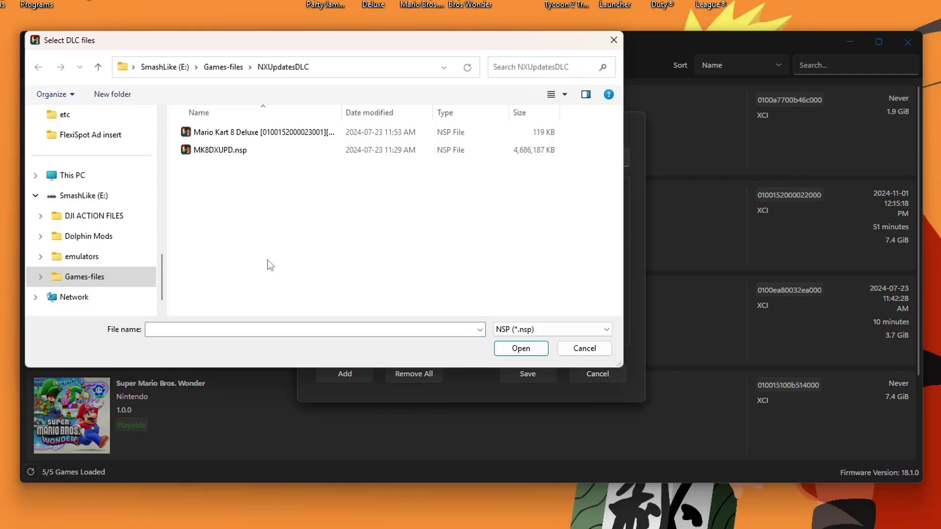
{"action": "left_click", "coordinate": [254, 132]}
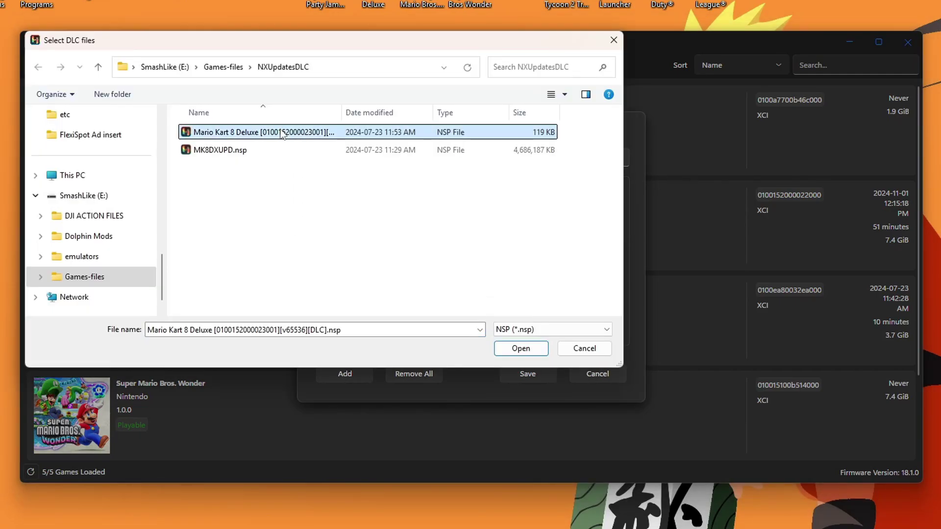
{"action": "left_click", "coordinate": [521, 348]}
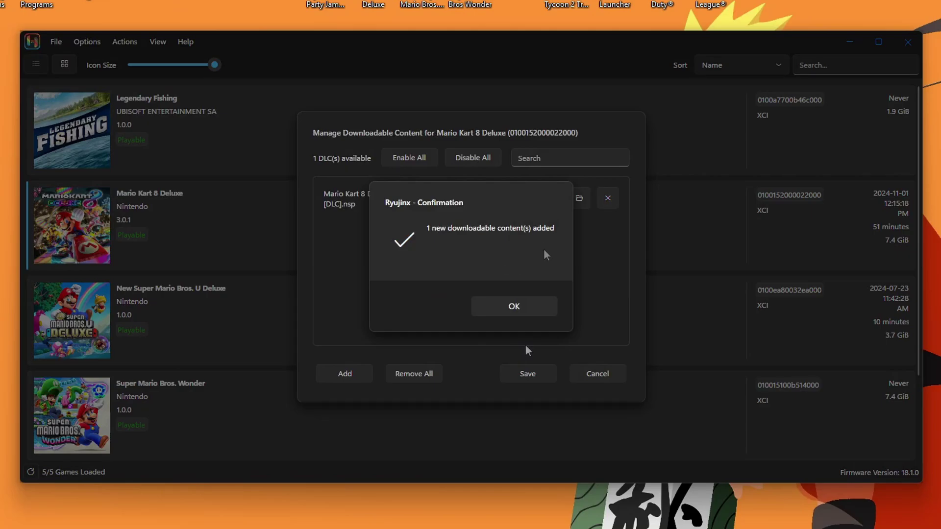
{"action": "left_click", "coordinate": [522, 308]}
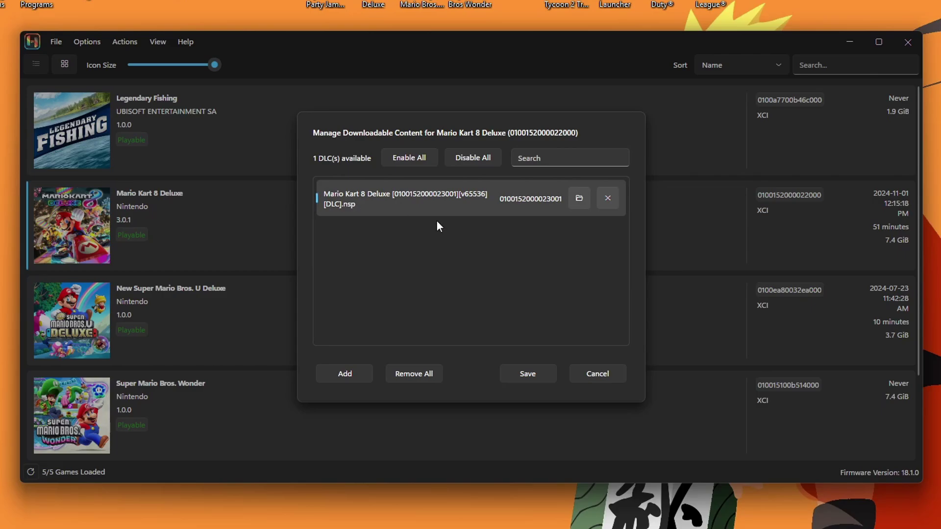
{"action": "left_click", "coordinate": [527, 374]}
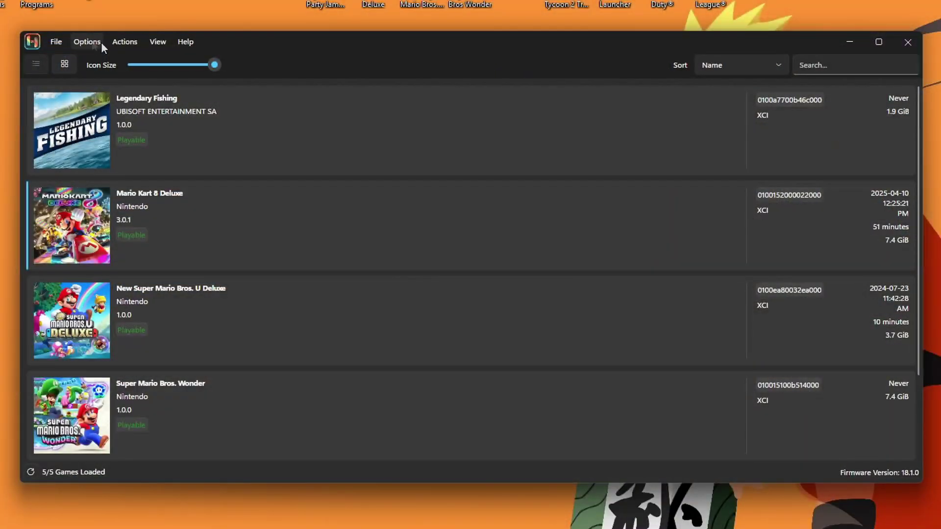
- Open the emulator's input settings and finish pairing the Pro Controller in the Windows Bluetooth device settings
{"action": "left_click", "coordinate": [98, 42]}
{"action": "left_click", "coordinate": [129, 163]}
{"action": "left_click", "coordinate": [245, 0]}
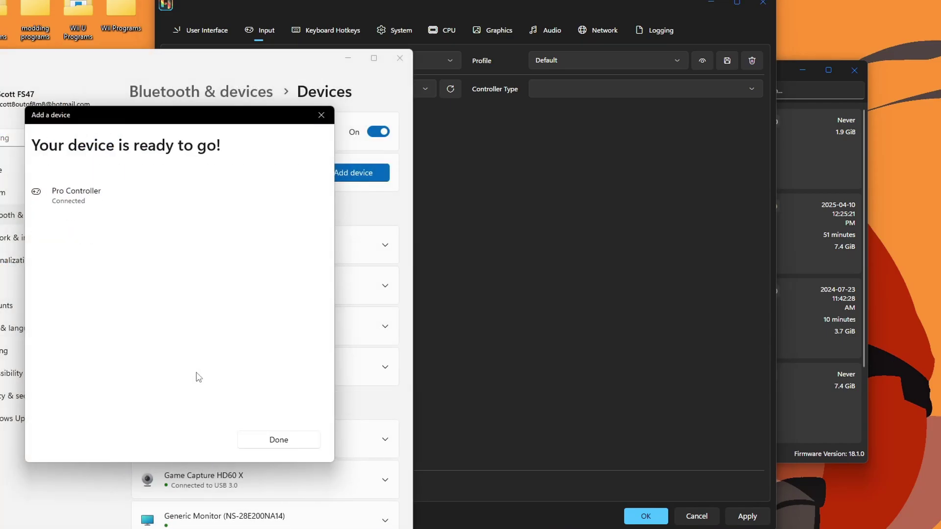
{"action": "left_click", "coordinate": [279, 439]}
{"action": "left_click", "coordinate": [349, 59]}
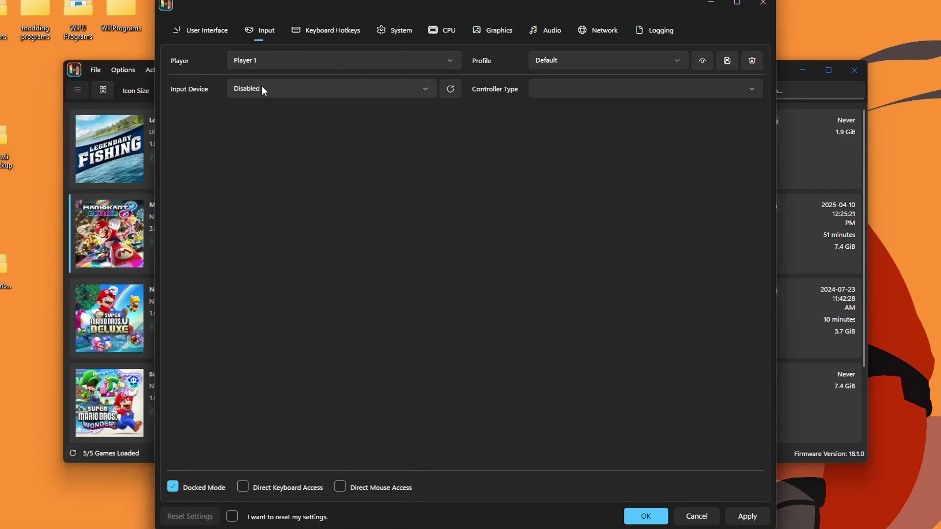
- Set Player 1's input device to Nintendo Switch Pro Controller (0) and switch to Player 2, saving the controller settings
{"action": "left_click", "coordinate": [262, 86]}
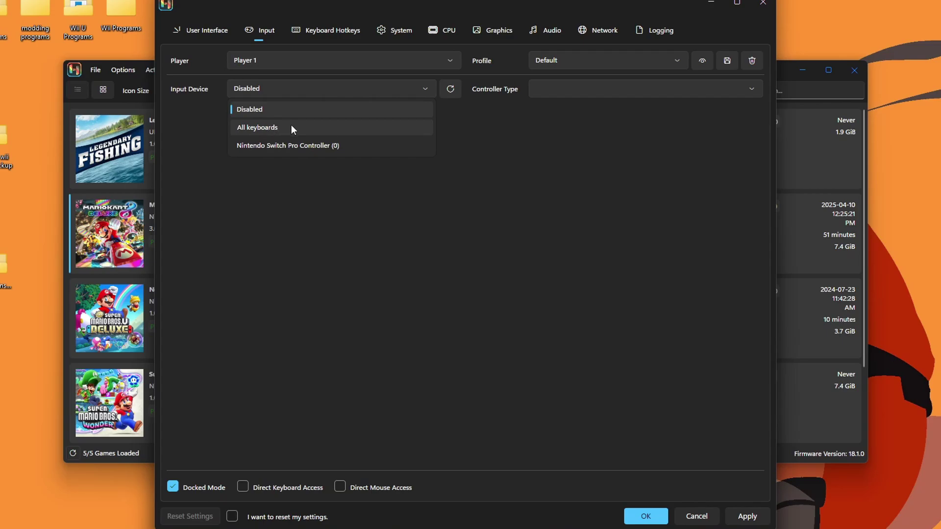
{"action": "left_click", "coordinate": [294, 145]}
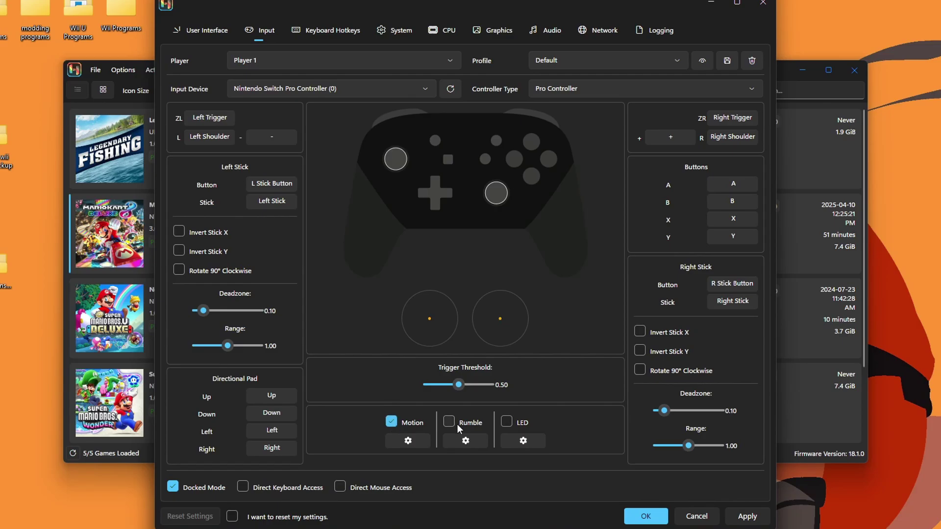
{"action": "left_click", "coordinate": [506, 420]}
{"action": "left_click", "coordinate": [747, 183]}
{"action": "left_click", "coordinate": [276, 60]}
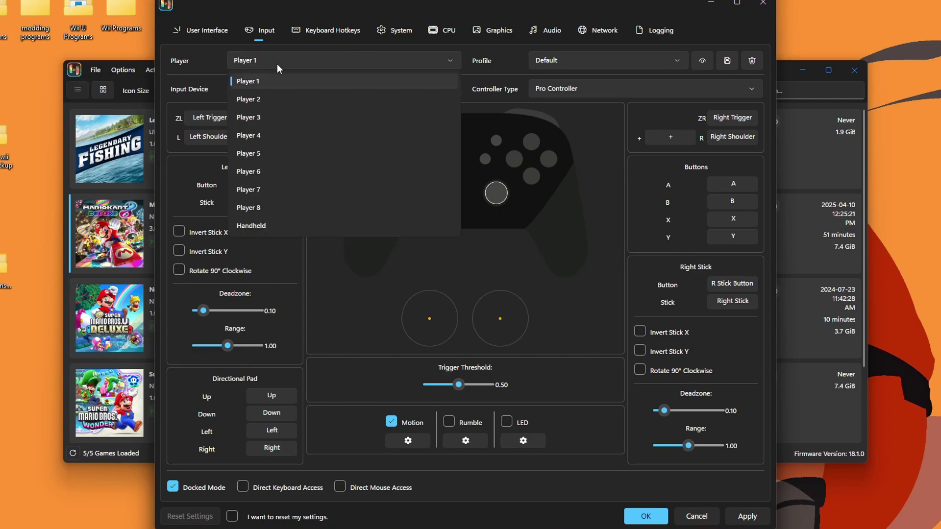
{"action": "left_click", "coordinate": [268, 99]}
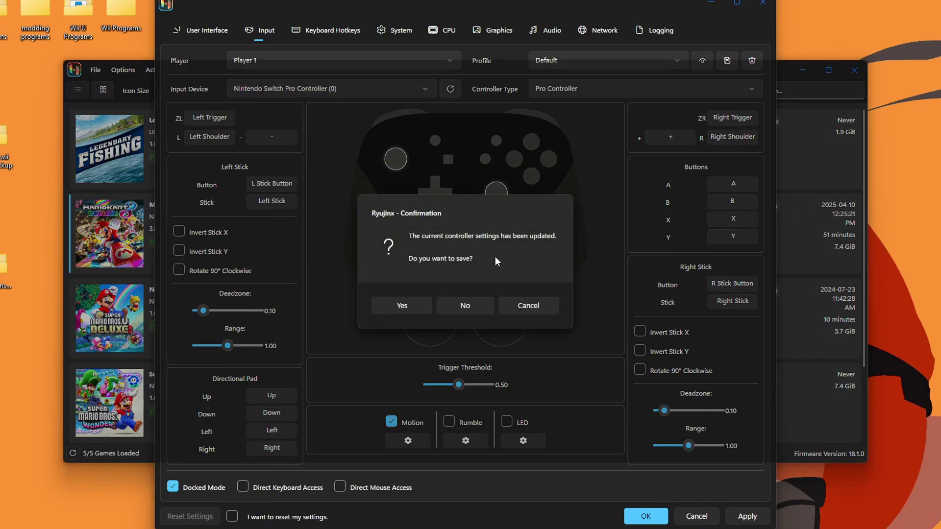
{"action": "left_click", "coordinate": [402, 306]}
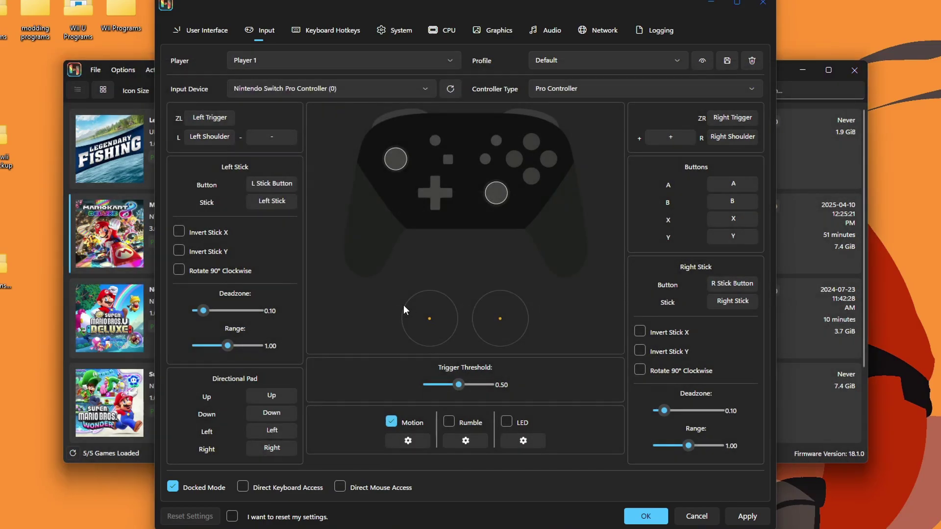
- Set Player 2's input device to All keyboards, keep Pro Controller as the controller type, and apply the settings
{"action": "left_click", "coordinate": [364, 85]}
{"action": "left_click", "coordinate": [296, 127]}
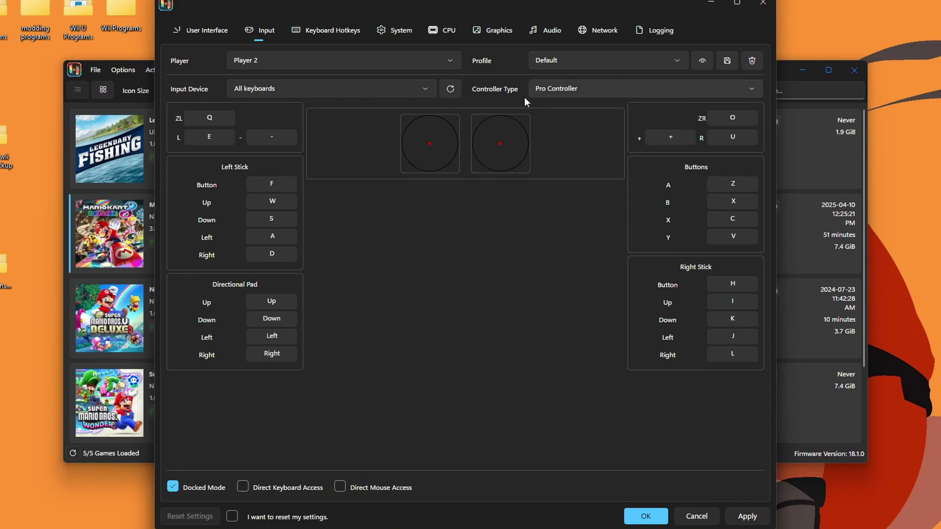
{"action": "left_click", "coordinate": [596, 88]}
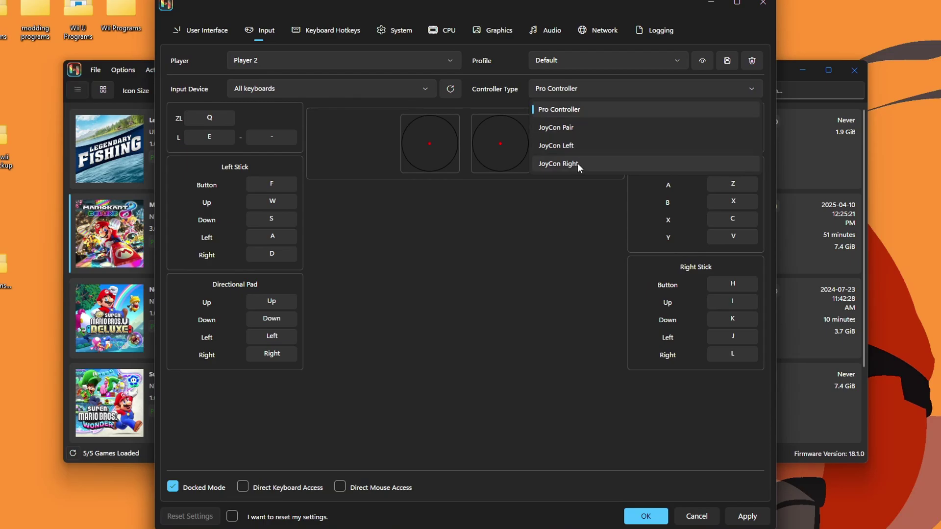
{"action": "left_click", "coordinate": [567, 317]}
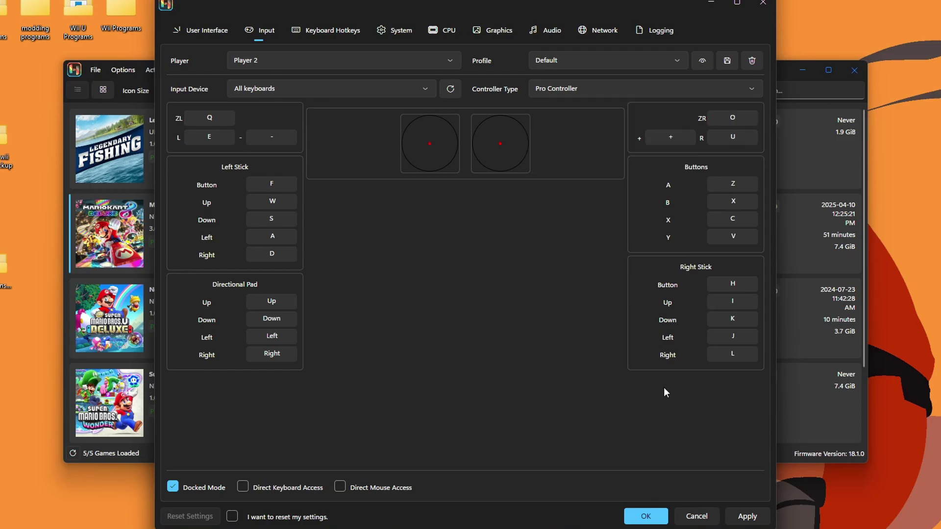
{"action": "left_click", "coordinate": [747, 516]}
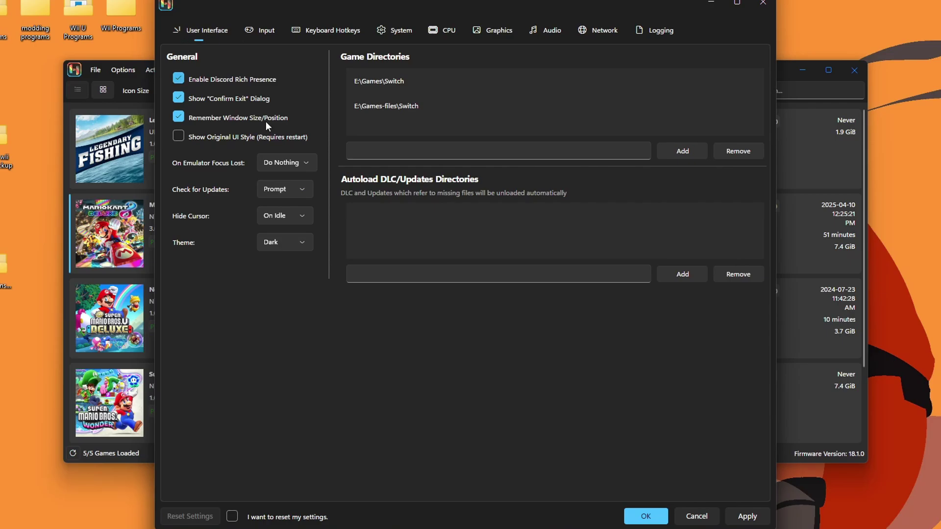
- Try the Light theme in the user interface settings and set the theme back to Dark
{"action": "left_click", "coordinate": [286, 242]}
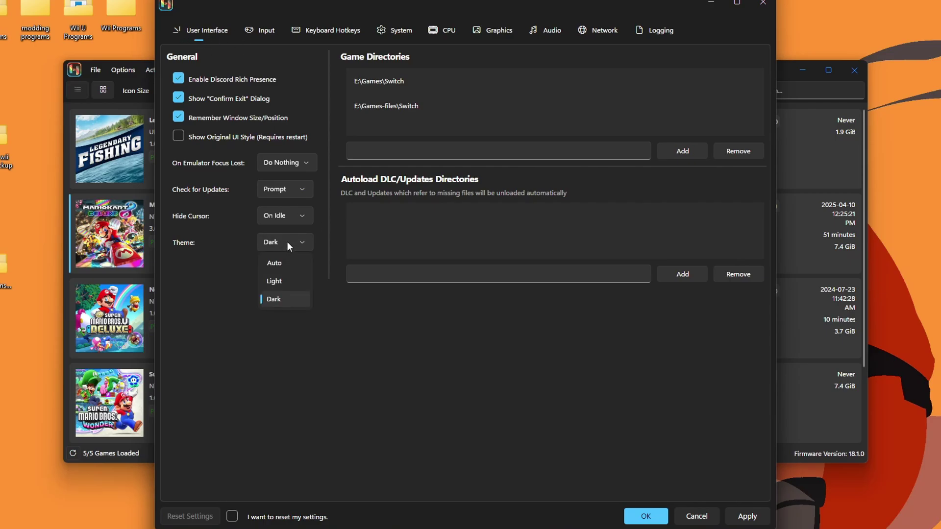
{"action": "left_click", "coordinate": [286, 281]}
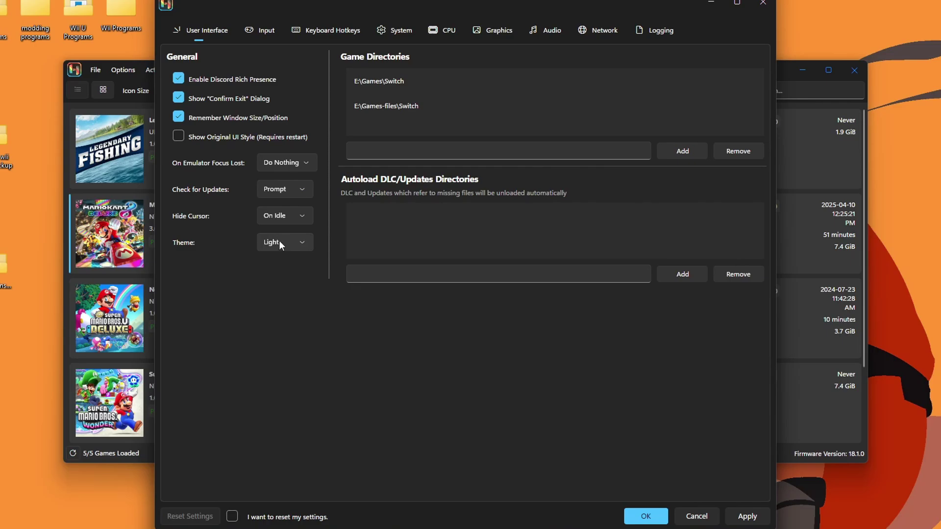
{"action": "left_click", "coordinate": [279, 244]}
{"action": "left_click", "coordinate": [280, 301]}
- Open the graphics settings and select Vulkan as the graphics backend
{"action": "left_click", "coordinate": [493, 30]}
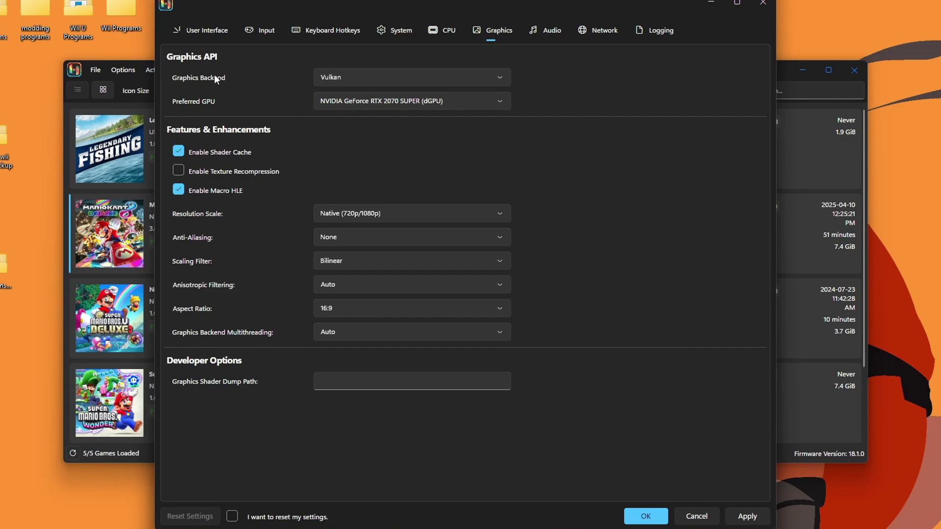
{"action": "left_click", "coordinate": [358, 76]}
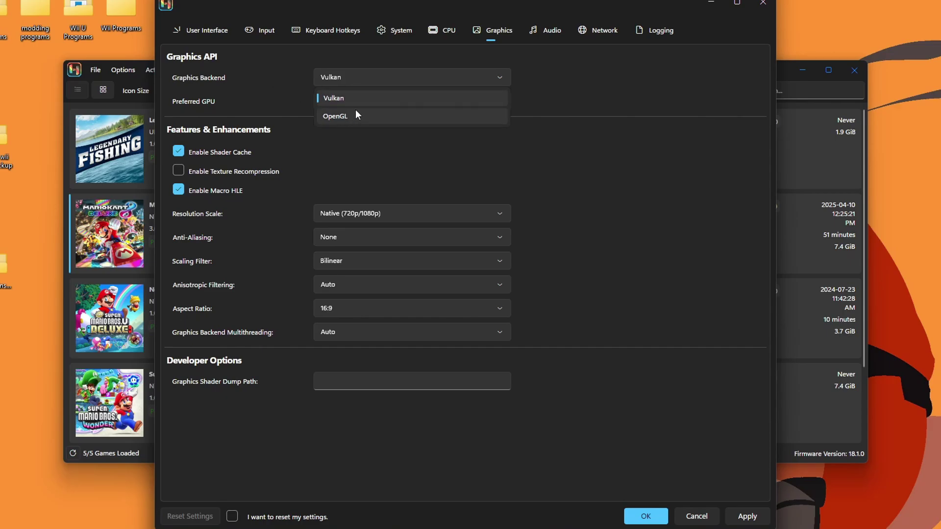
{"action": "left_click", "coordinate": [369, 94]}
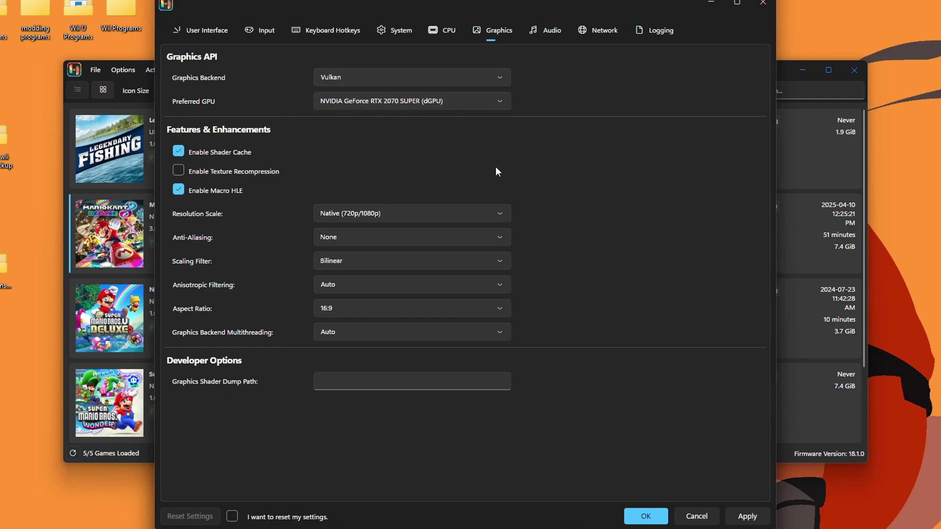
{"action": "mouse_move", "coordinate": [428, 72]}
{"action": "mouse_move", "coordinate": [207, 102]}
{"action": "mouse_move", "coordinate": [356, 104]}
{"action": "mouse_move", "coordinate": [358, 214]}
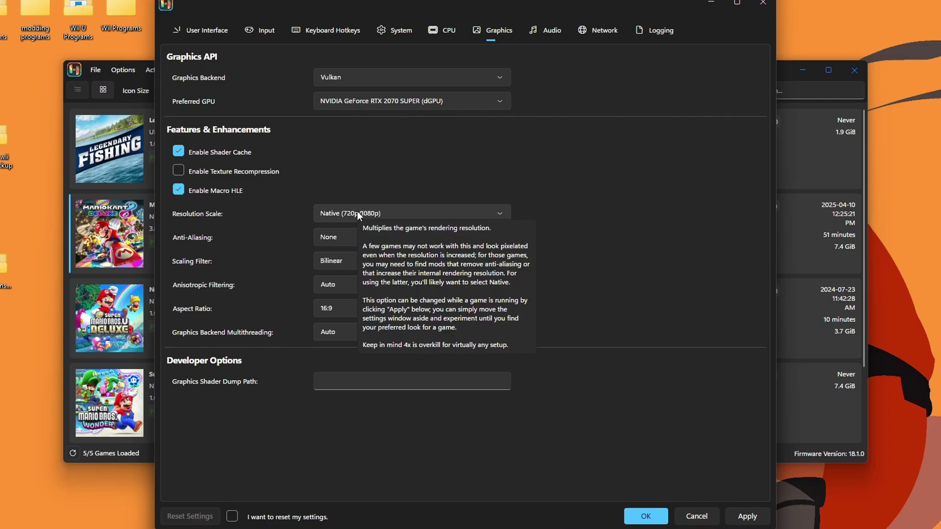
- Select Native (720p/1080p) as the resolution scale and check the Docked Mode option in the input settings before returning to the graphics settings
{"action": "left_click", "coordinate": [356, 214]}
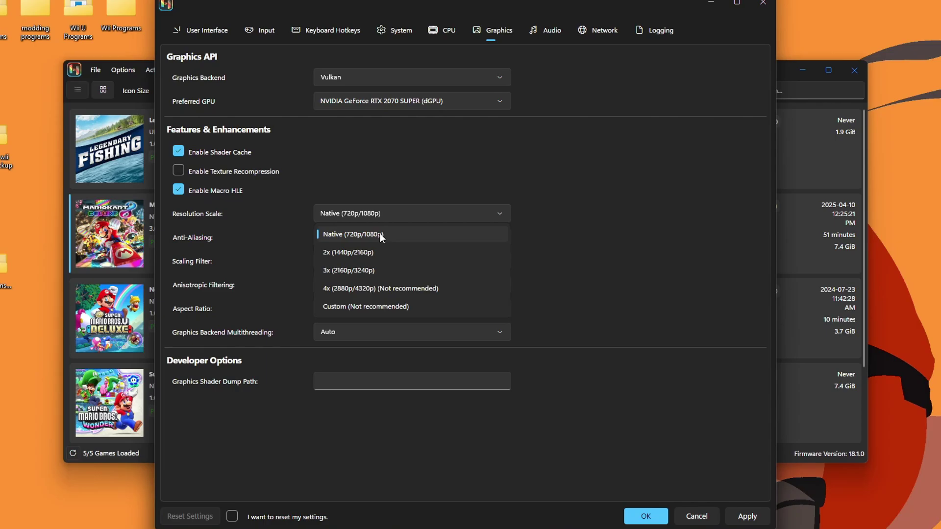
{"action": "left_click", "coordinate": [380, 234]}
{"action": "left_click", "coordinate": [261, 31]}
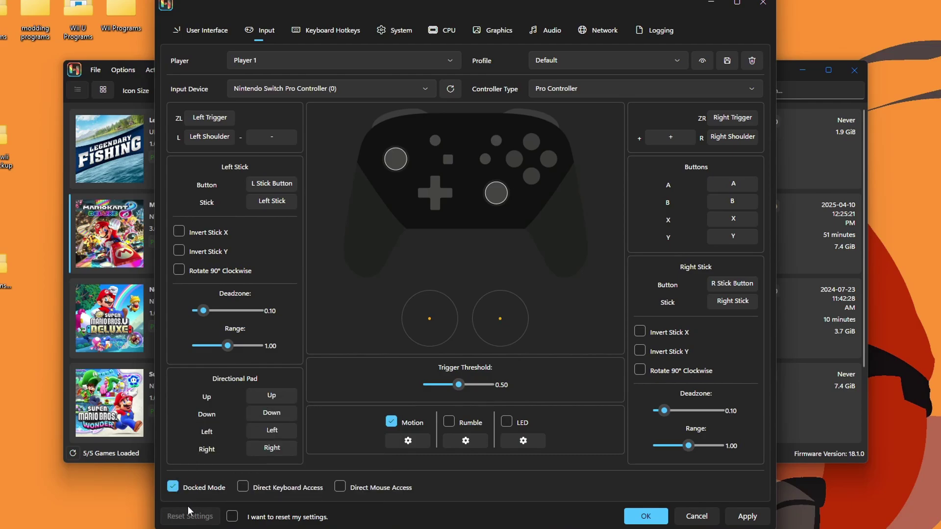
{"action": "left_click", "coordinate": [501, 31]}
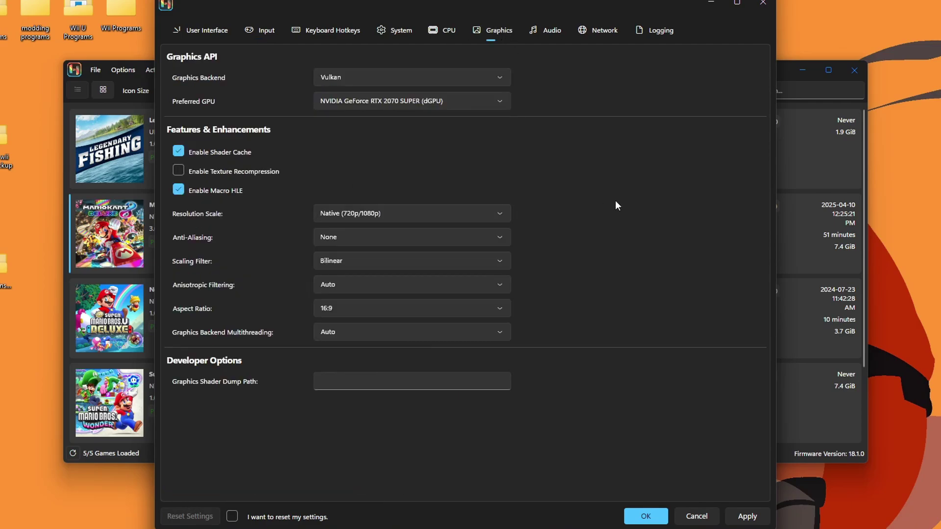
- Try SMAA Medium anti-aliasing and set the anti-aliasing to SMAA Low
{"action": "left_click", "coordinate": [376, 238]}
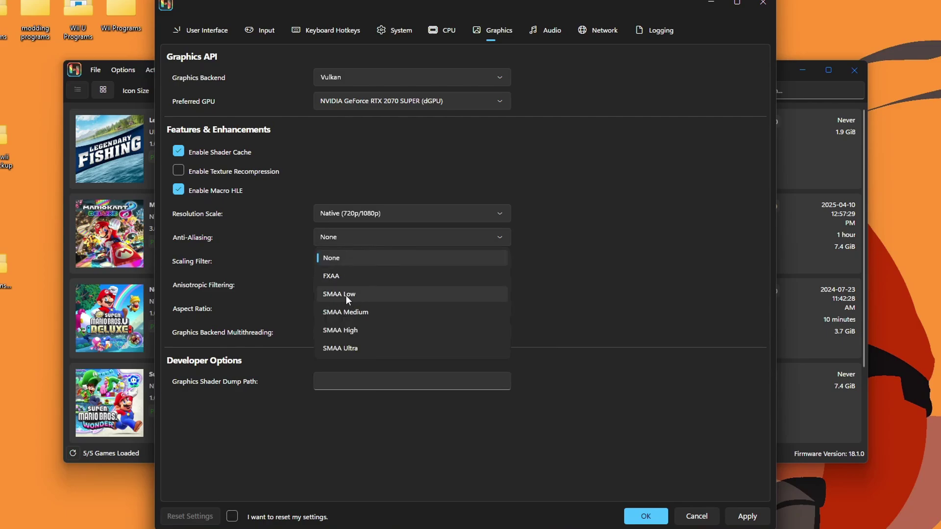
{"action": "left_click", "coordinate": [354, 310]}
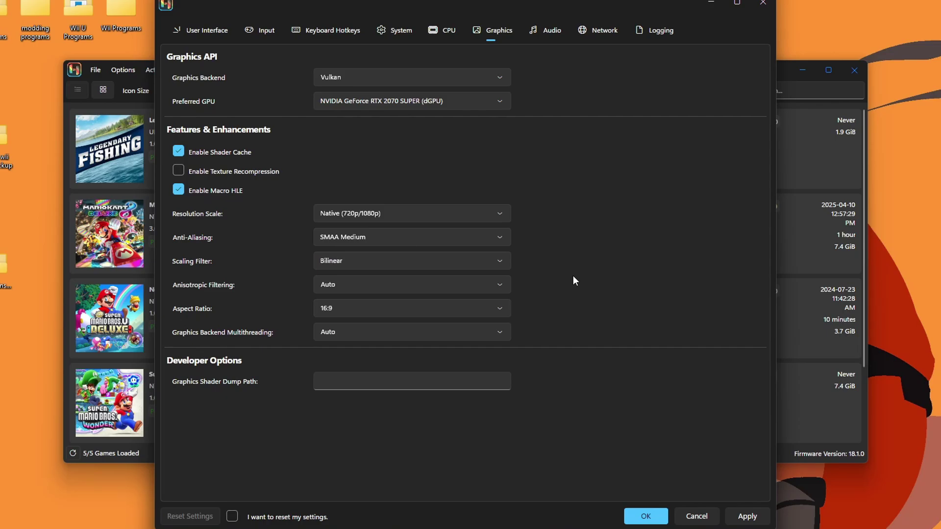
{"action": "left_click", "coordinate": [402, 242]}
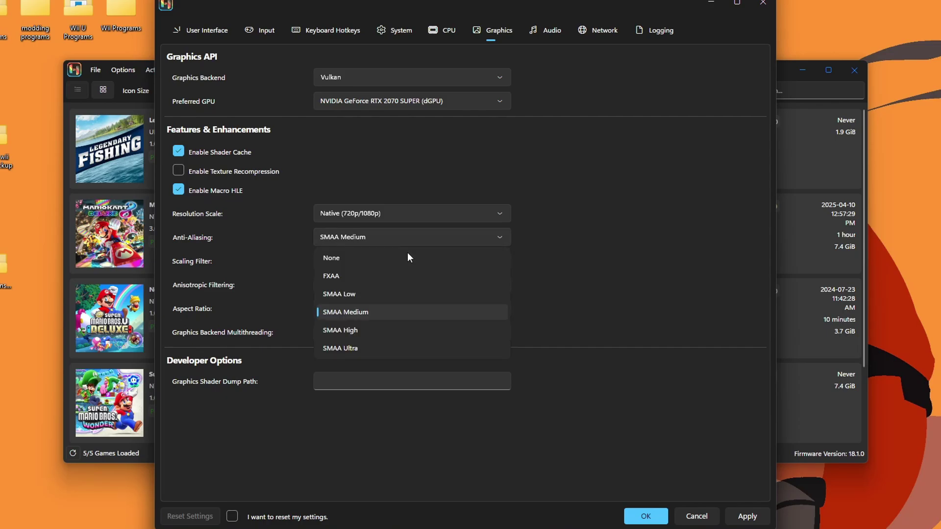
{"action": "left_click", "coordinate": [357, 292]}
- Switch to Chrome, search Google for jamboree game banana, and open GameBanana's Super Mario Party Jamboree page
{"action": "scroll", "coordinate": [355, 236], "scroll_direction": "down", "scroll_amount": 1}
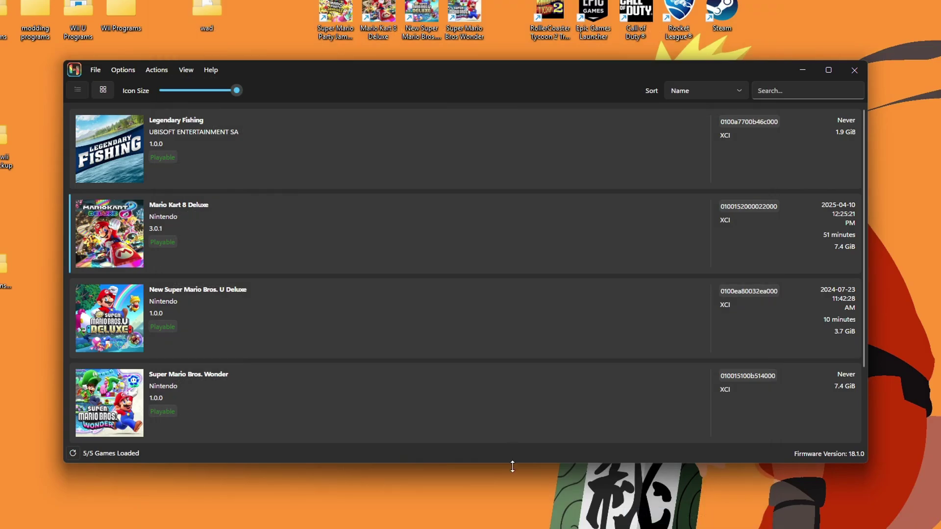
{"action": "scroll", "coordinate": [461, 363], "scroll_direction": "down", "scroll_amount": 3}
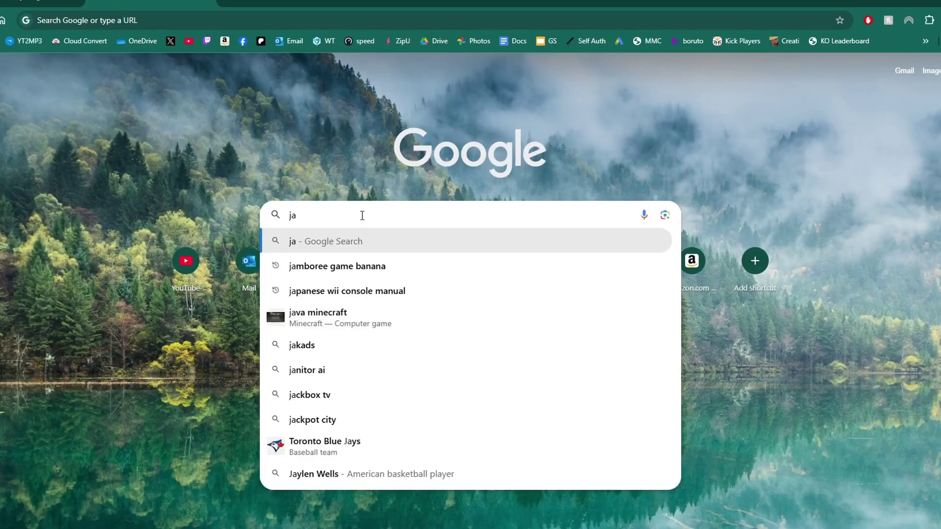
{"action": "left_click", "coordinate": [364, 267]}
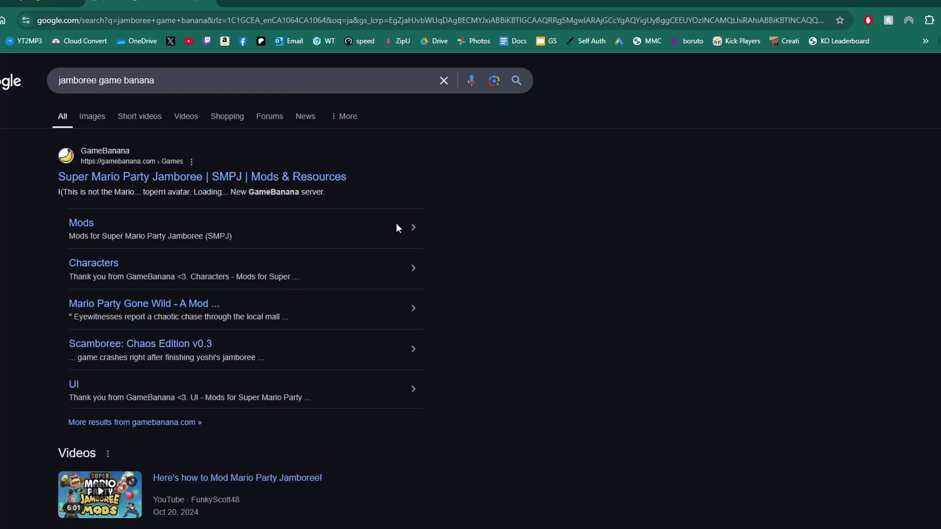
{"action": "left_click", "coordinate": [90, 181]}
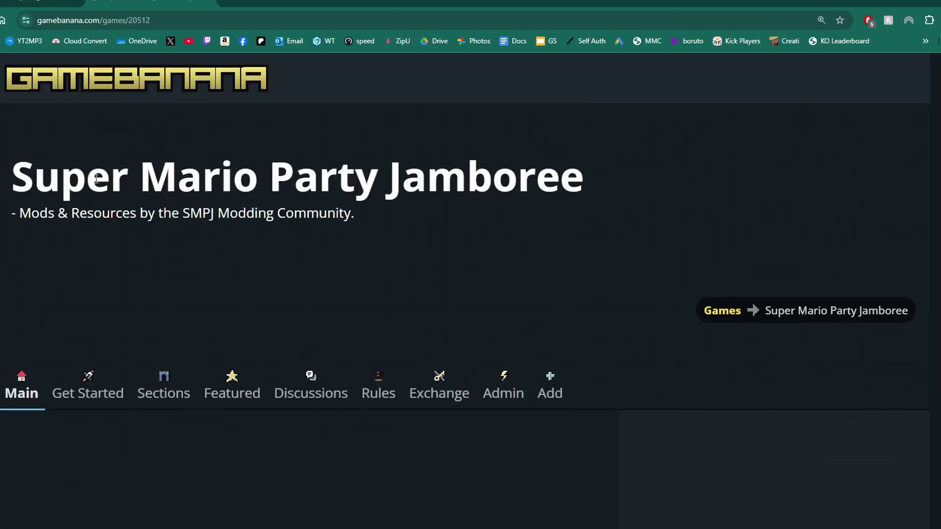
- Open the Gold Egg Yoshi mod page and download mpjgoldeggyoshi.zip
{"action": "scroll", "coordinate": [562, 383], "scroll_direction": "down", "scroll_amount": 8}
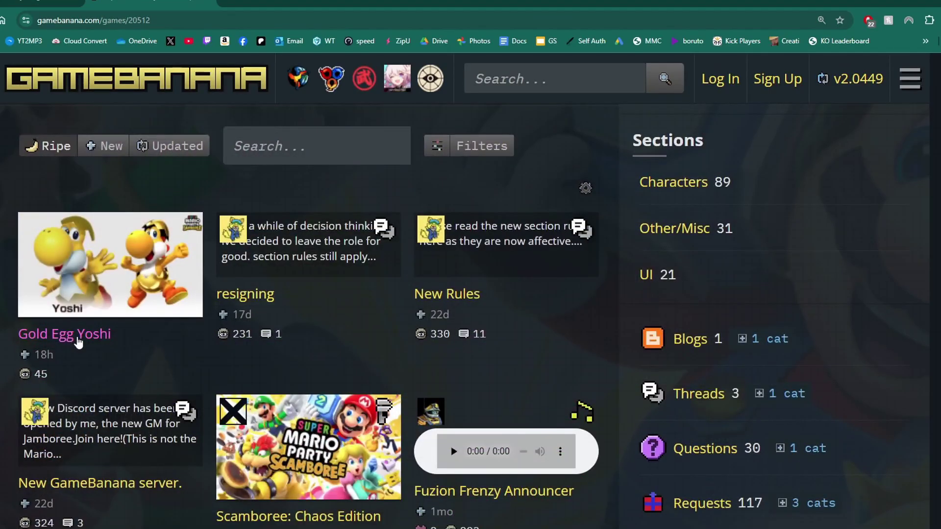
{"action": "left_click", "coordinate": [82, 337]}
{"action": "scroll", "coordinate": [221, 353], "scroll_direction": "down", "scroll_amount": 10}
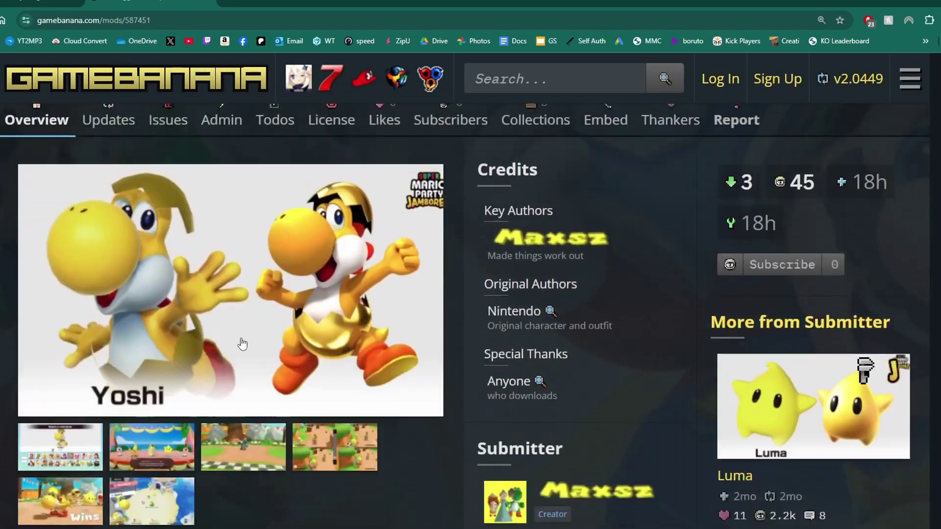
{"action": "scroll", "coordinate": [245, 342], "scroll_direction": "down", "scroll_amount": 3}
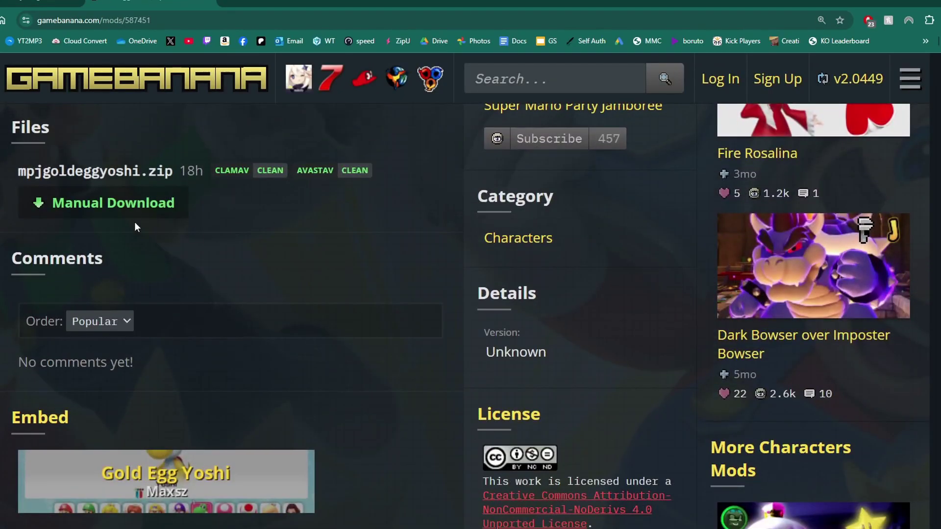
{"action": "scroll", "coordinate": [310, 463], "scroll_direction": "up", "scroll_amount": 10}
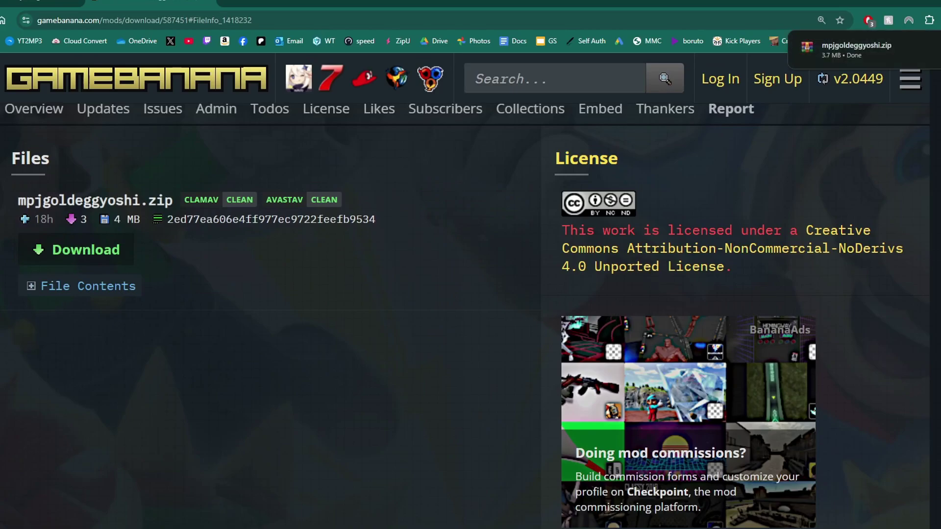
- Open the downloaded mpjgoldeggyoshi.zip, examine the contents of its MPJGoldeggYoshi folder, and return to the archive's top level
{"action": "left_click", "coordinate": [872, 49]}
{"action": "double_click", "coordinate": [361, 147]}
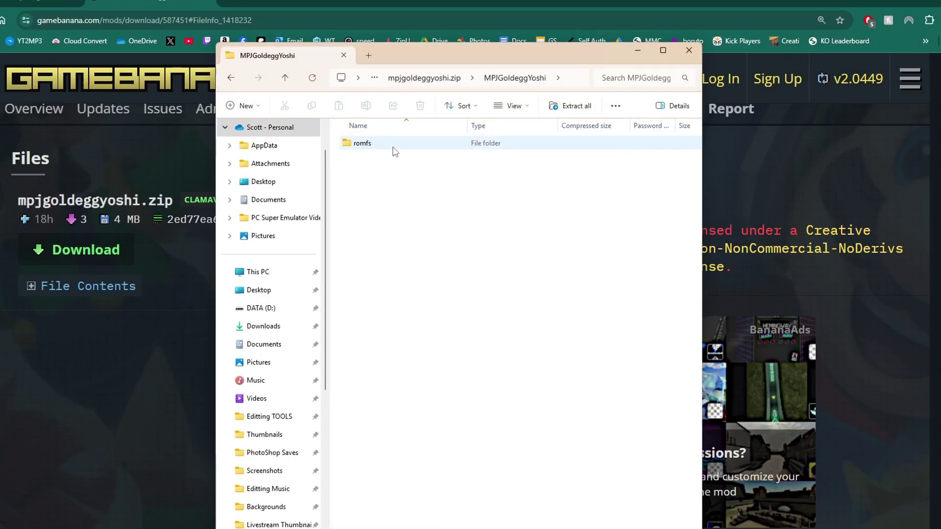
{"action": "double_click", "coordinate": [365, 145]}
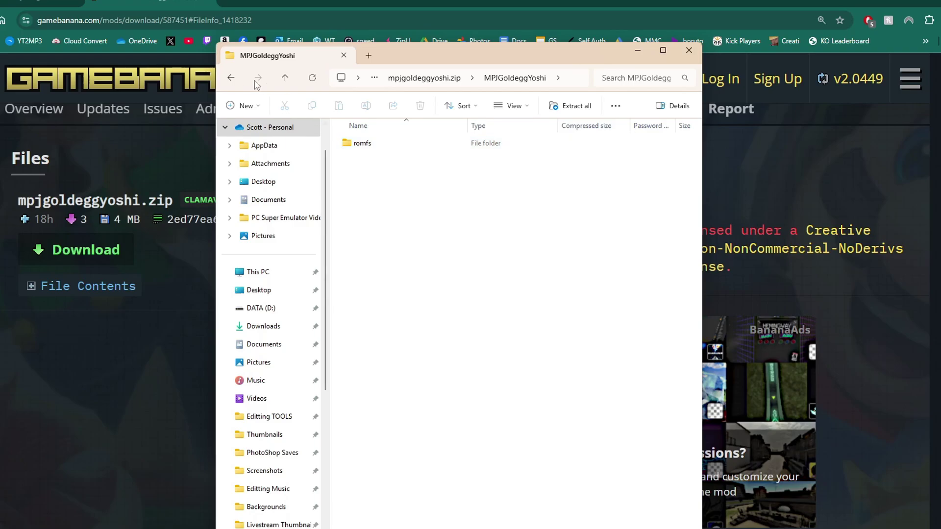
{"action": "left_click", "coordinate": [231, 78]}
- Copy the MPJGoldeggYoshi folder from the archive into the Switch Mods folder and put the file windows away
{"action": "key", "text": "super+Left"}
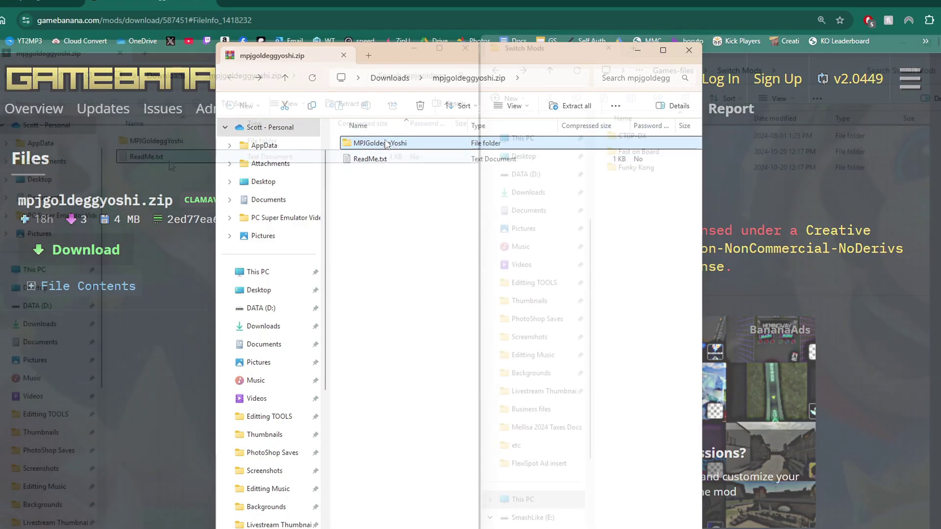
{"action": "left_click_drag", "start_coordinate": [172, 143], "coordinate": [671, 239]}
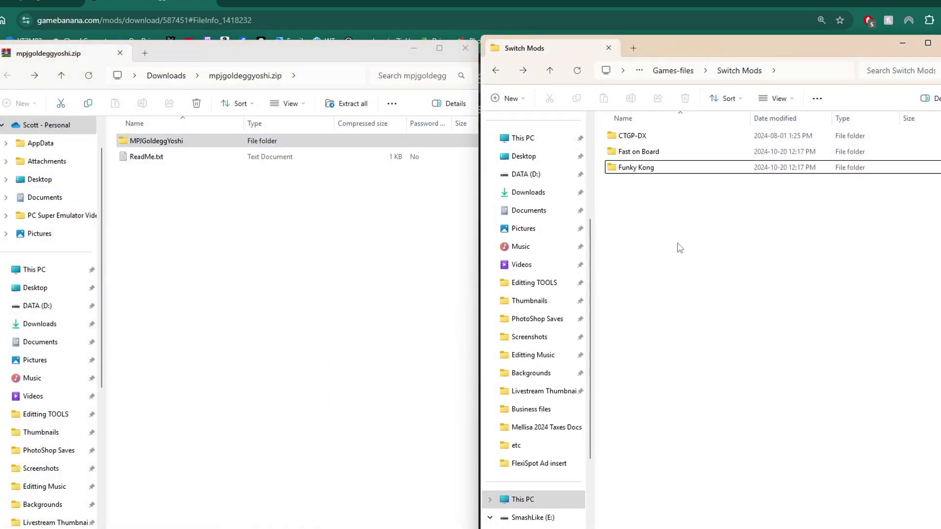
{"action": "left_click", "coordinate": [670, 239]}
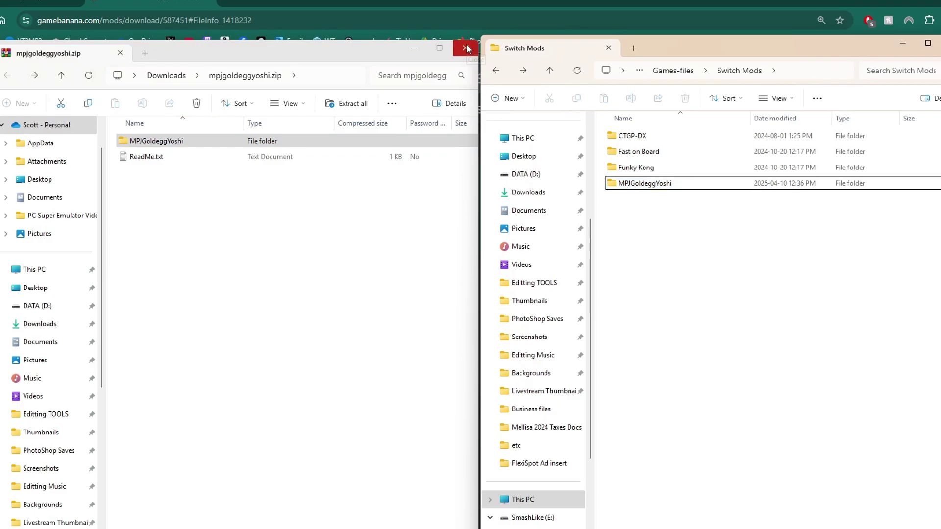
{"action": "left_click", "coordinate": [468, 52]}
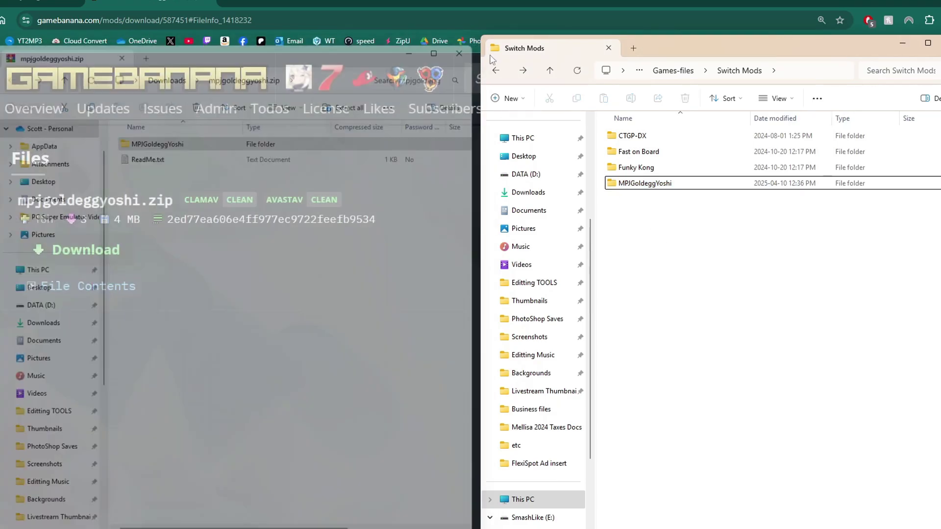
{"action": "left_click_drag", "start_coordinate": [863, 48], "coordinate": [833, 26]}
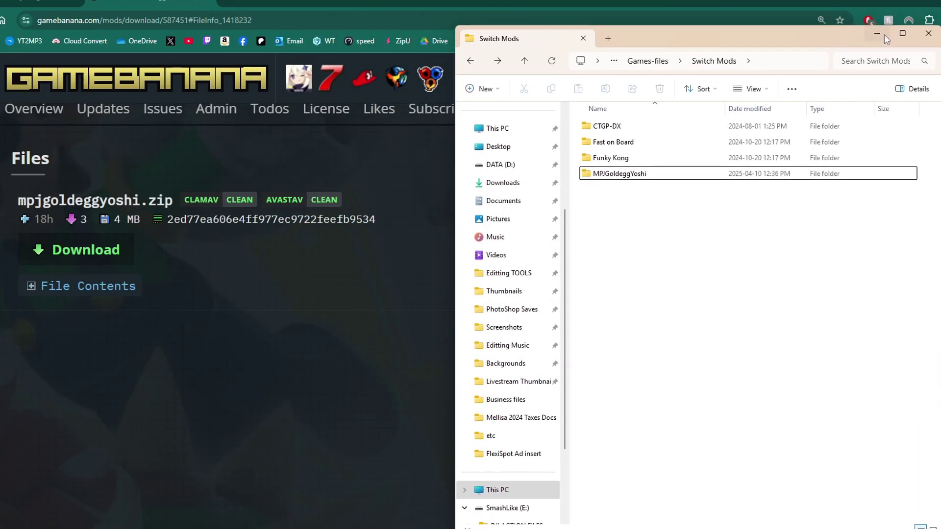
{"action": "left_click", "coordinate": [868, 25]}
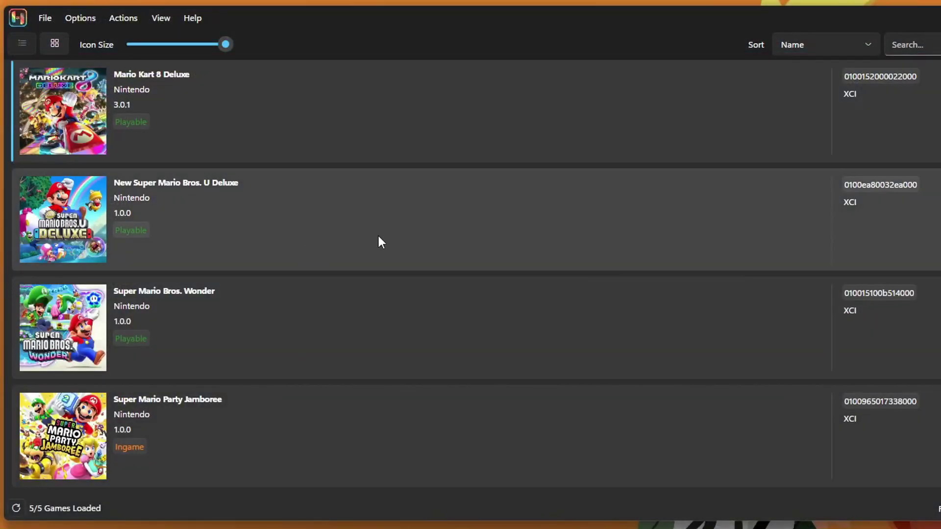
- Add the Fast on Board, Funky Kong and MPJGoldeggYoshi folders from Switch Mods as mods for Super Mario Party Jamboree
{"action": "left_click", "coordinate": [365, 436]}
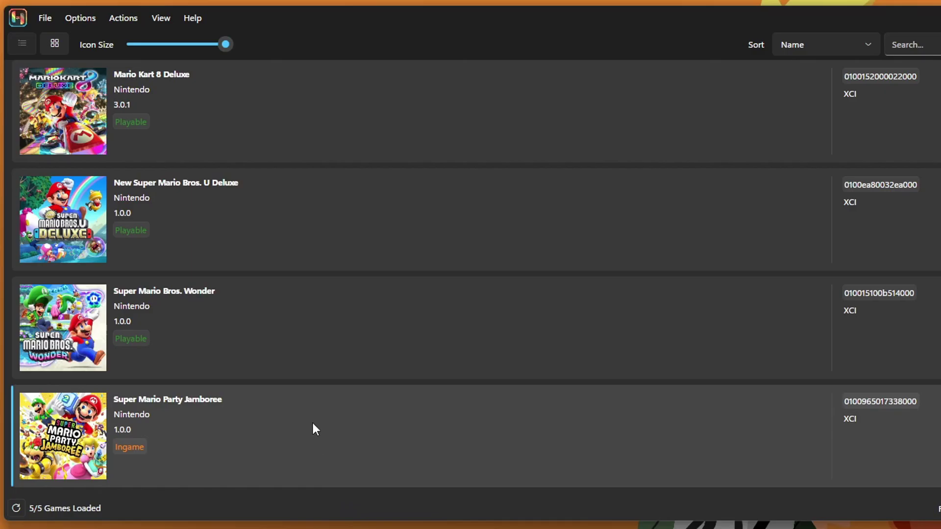
{"action": "right_click", "coordinate": [314, 421]}
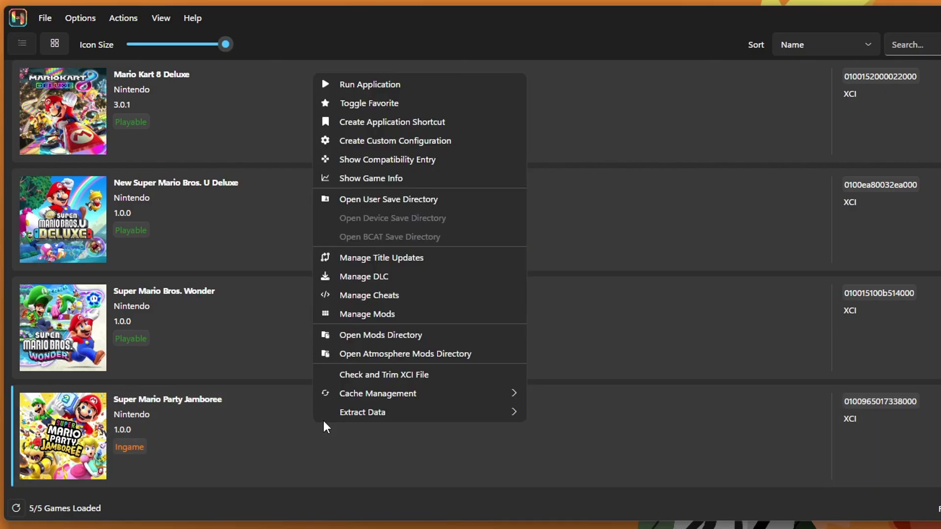
{"action": "left_click", "coordinate": [378, 312]}
{"action": "left_click", "coordinate": [378, 398]}
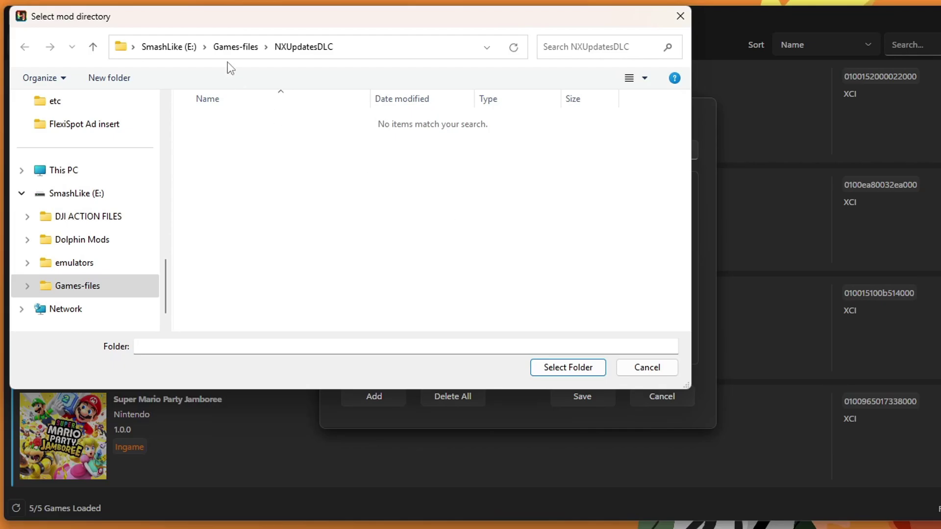
{"action": "left_click", "coordinate": [235, 46]}
{"action": "left_click_drag", "start_coordinate": [236, 210], "coordinate": [247, 147]}
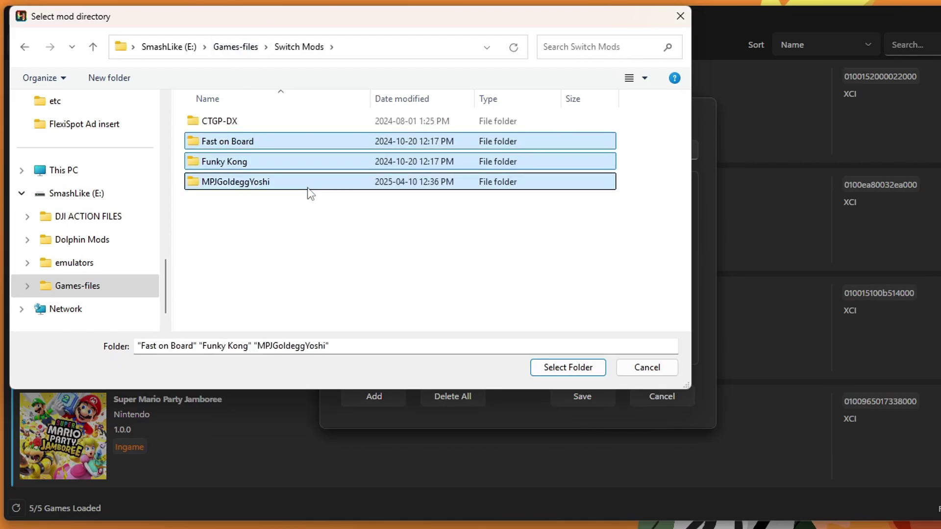
{"action": "left_click", "coordinate": [566, 366]}
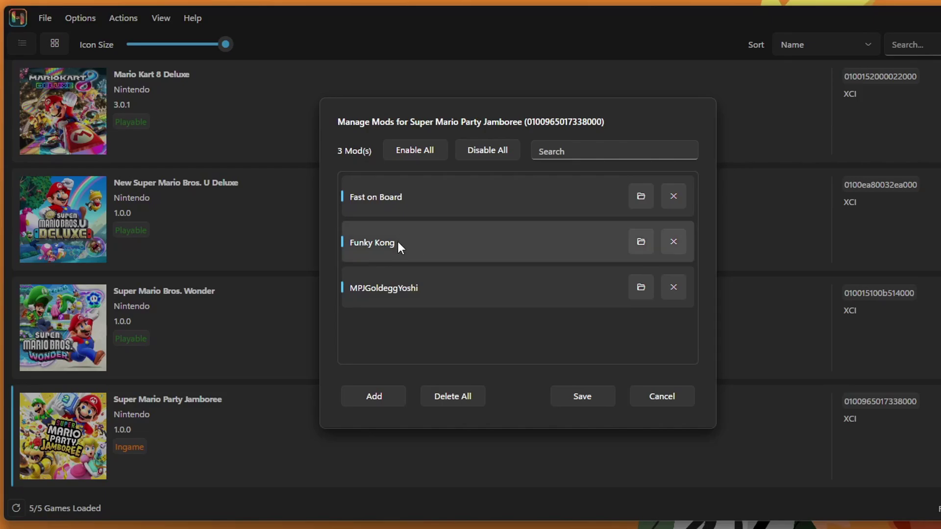
- Disable the Fast on Board, Funky Kong and MPJGoldeggYoshi mods, save, and reopen the mod manager for Super Mario Party Jamboree
{"action": "left_click", "coordinate": [410, 201]}
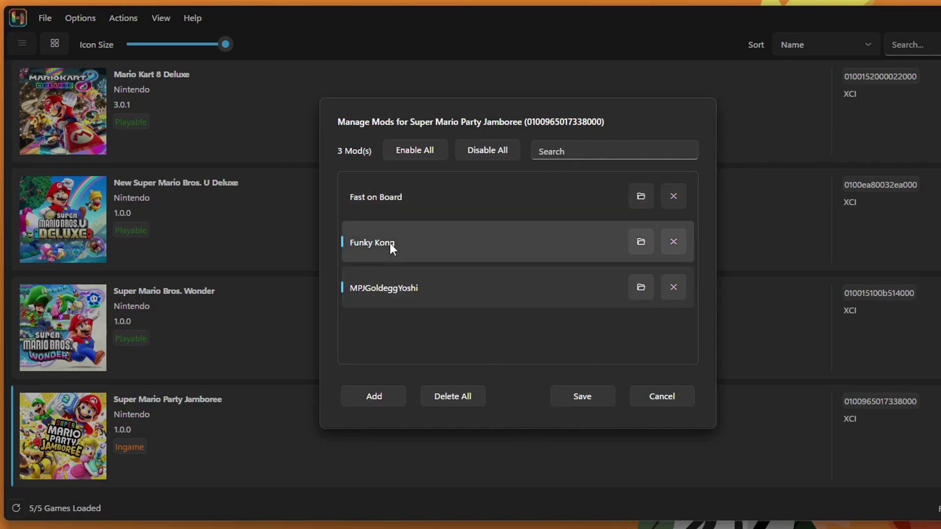
{"action": "left_click", "coordinate": [573, 398]}
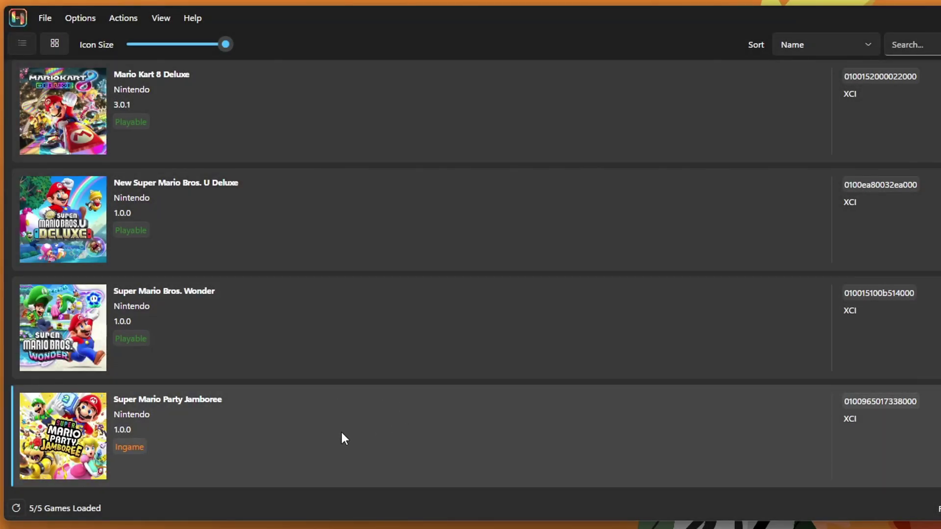
{"action": "right_click", "coordinate": [338, 434]}
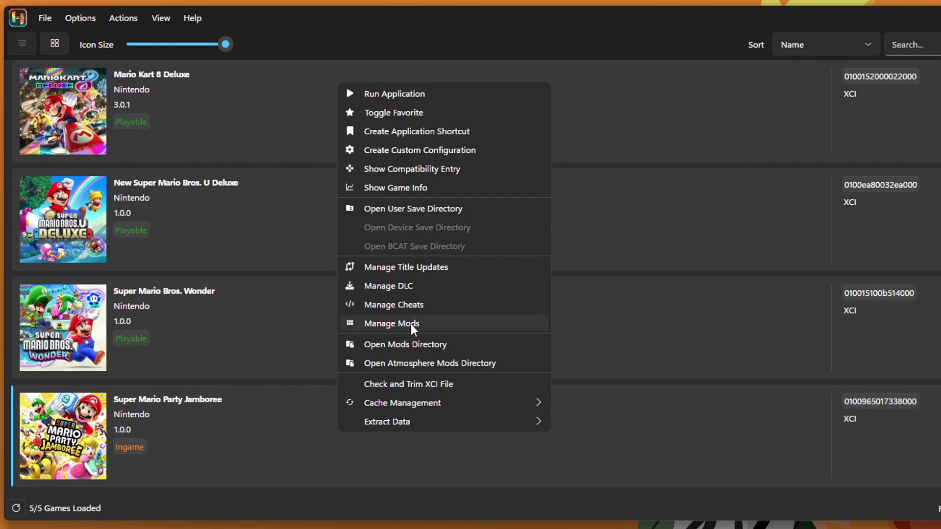
{"action": "left_click", "coordinate": [416, 323]}
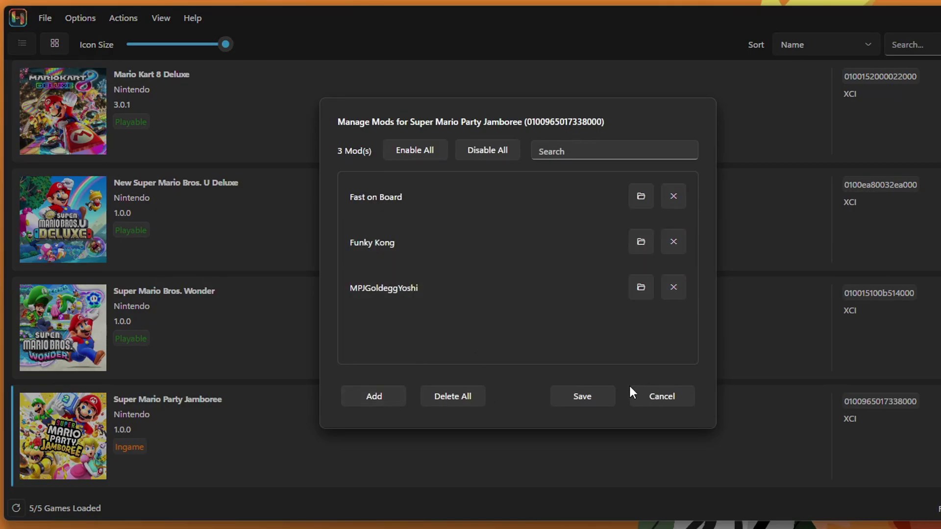
- Leave the Super Mario Party Jamboree mod manager, check the mod list for Mario Kart 8 Deluxe, and save it
{"action": "left_click", "coordinate": [633, 392]}
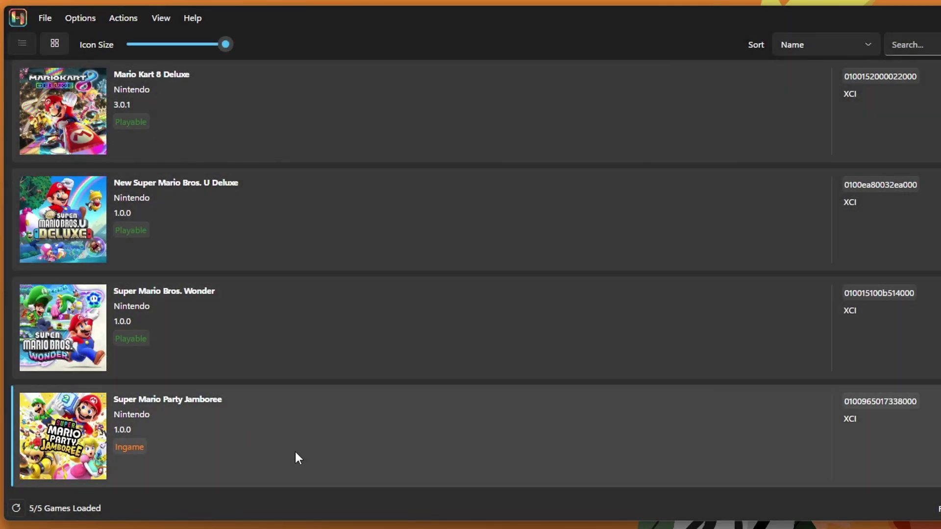
{"action": "scroll", "coordinate": [295, 451], "scroll_direction": "up", "scroll_amount": 2}
{"action": "right_click", "coordinate": [336, 240]}
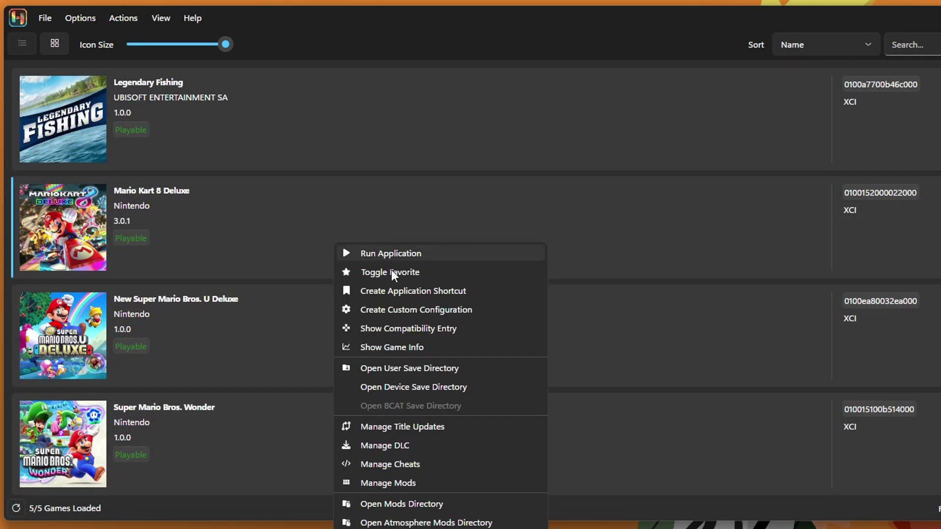
{"action": "left_click", "coordinate": [410, 483]}
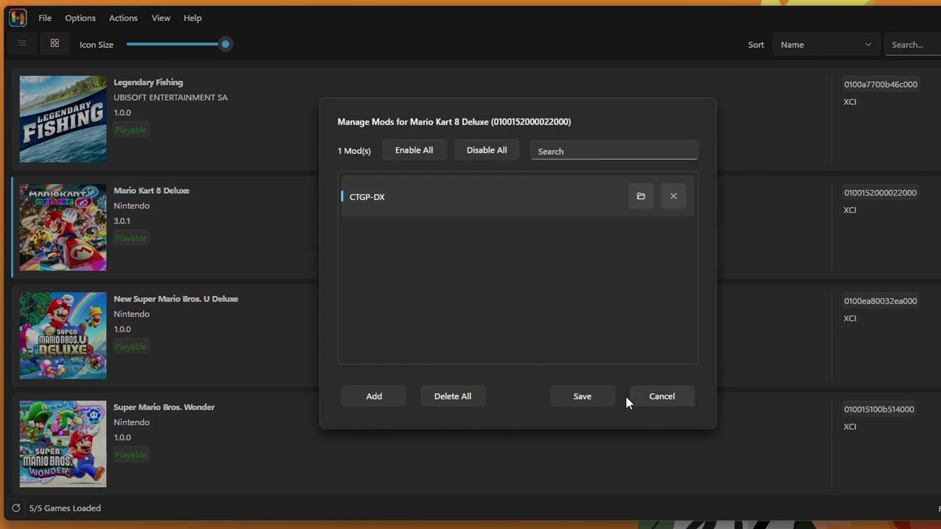
{"action": "left_click", "coordinate": [580, 395]}
- Examine the compatibility ratings of Super Mario Bros. Wonder and Super Mario Party Jamboree, reading the explanation of the Ingame rating
{"action": "scroll", "coordinate": [387, 490], "scroll_direction": "down", "scroll_amount": 2}
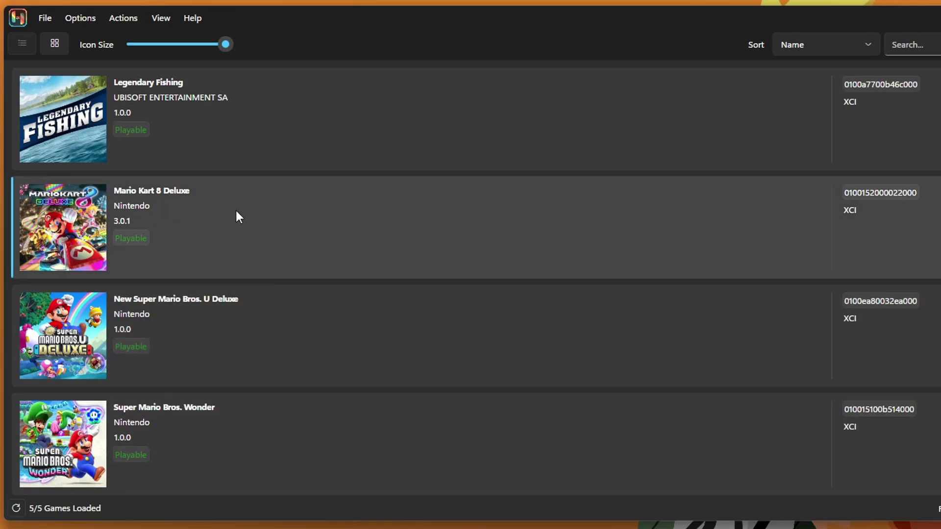
{"action": "scroll", "coordinate": [443, 369], "scroll_direction": "down", "scroll_amount": 2}
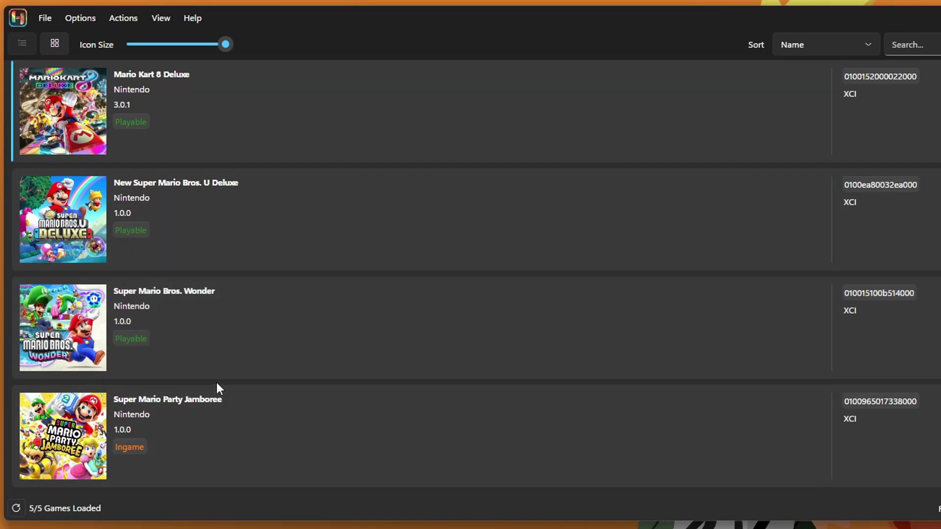
{"action": "mouse_move", "coordinate": [134, 338]}
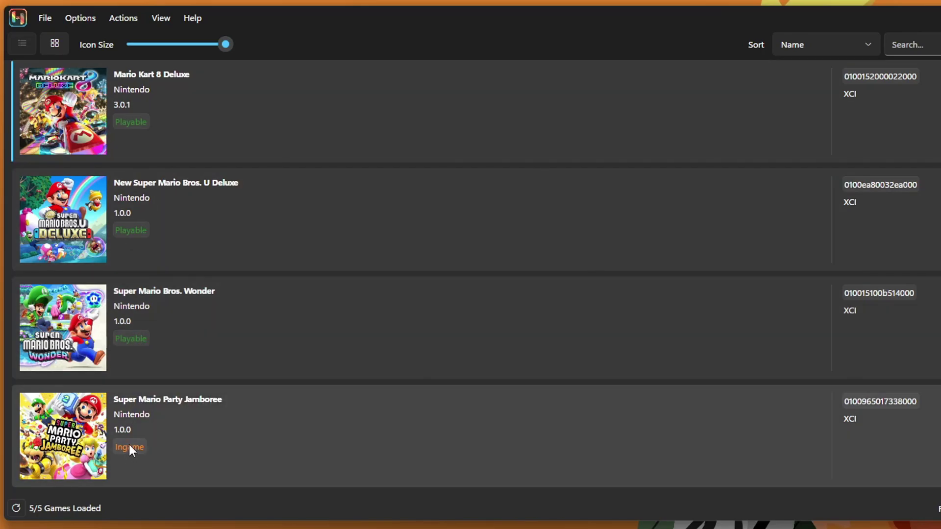
{"action": "mouse_move", "coordinate": [129, 445]}
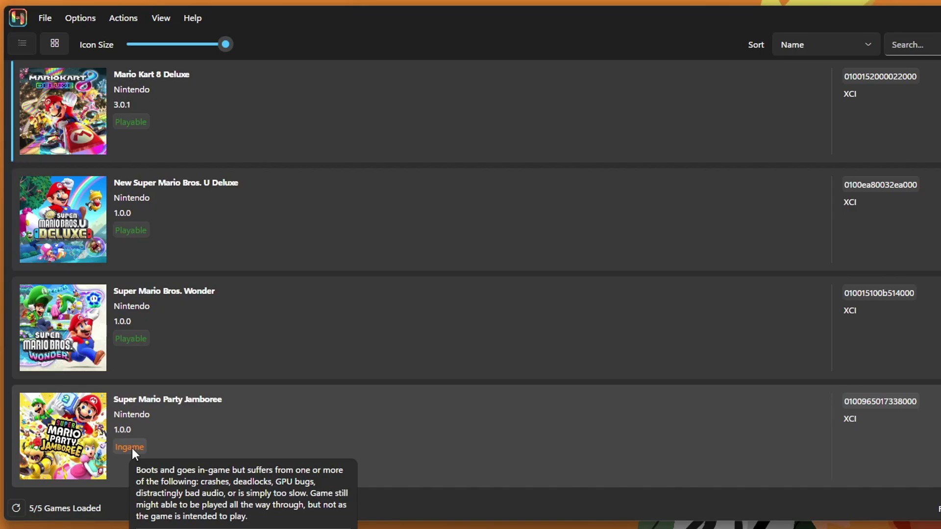
- Switch the game library to grid view at the largest icon size, toggling the game names on and back off
{"action": "scroll", "coordinate": [131, 448], "scroll_direction": "up", "scroll_amount": 3}
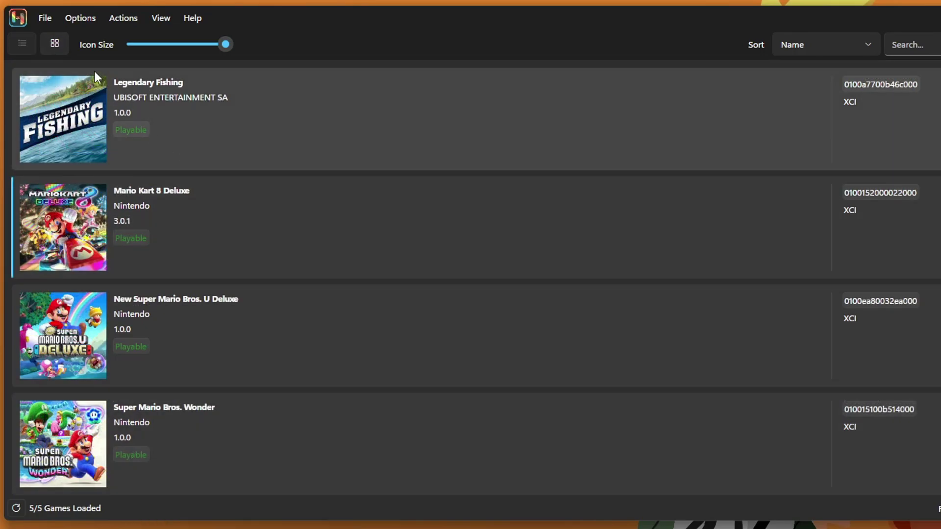
{"action": "left_click", "coordinate": [55, 44]}
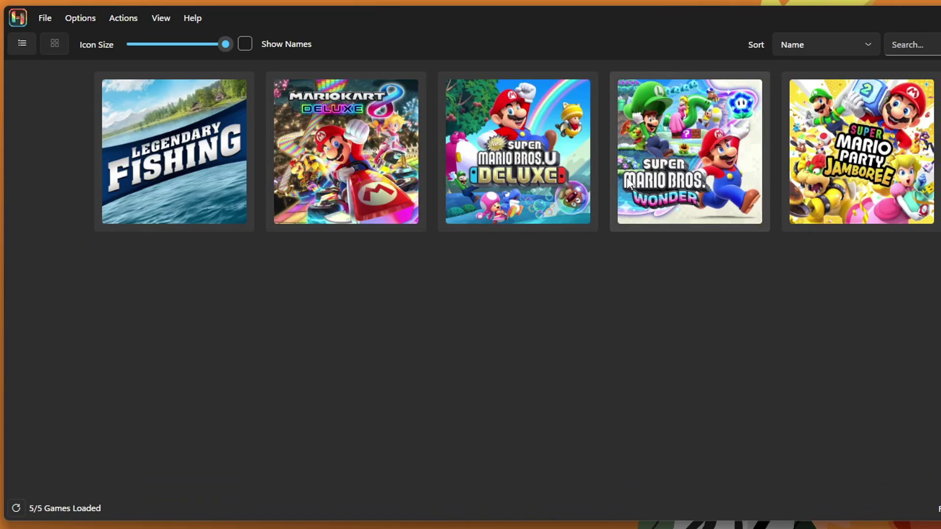
{"action": "mouse_move", "coordinate": [226, 44]}
{"action": "left_mouse_down"}
{"action": "mouse_move", "coordinate": [164, 44]}
{"action": "mouse_move", "coordinate": [226, 44]}
{"action": "left_mouse_up"}
{"action": "left_click", "coordinate": [250, 43]}
{"action": "left_click", "coordinate": [245, 44]}
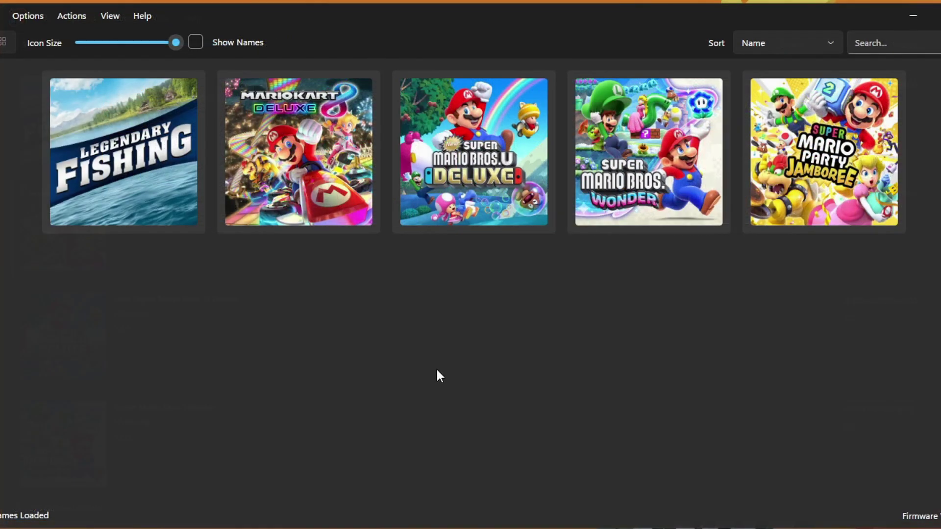
- Launch Super Mario Party Jamboree from the game grid
{"action": "left_click", "coordinate": [826, 158]}
{"action": "double_click", "coordinate": [821, 158]}
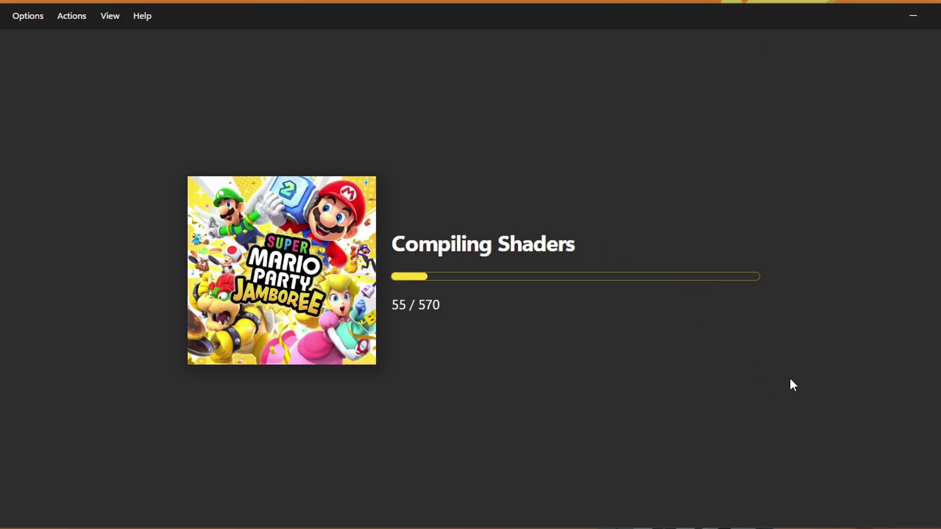